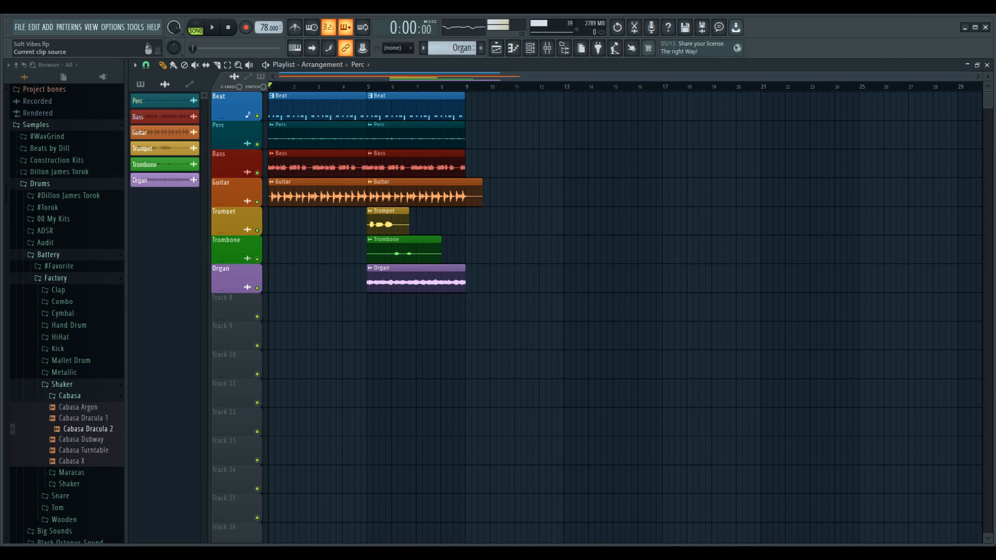
Open the Channel rack and inspect the Drums channel's Beatmaker kit, closing the instrument window when done
left_click(530, 48)
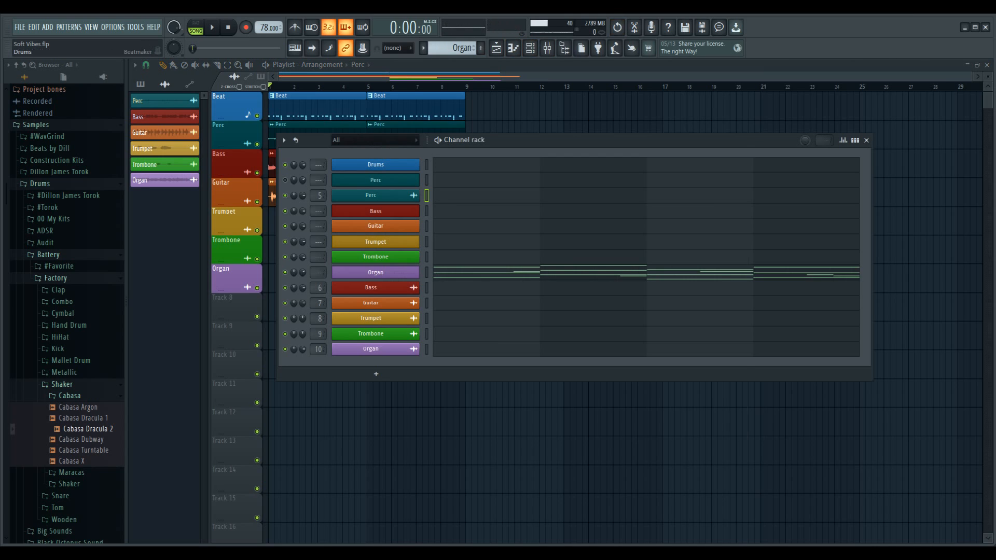
left_click(376, 164)
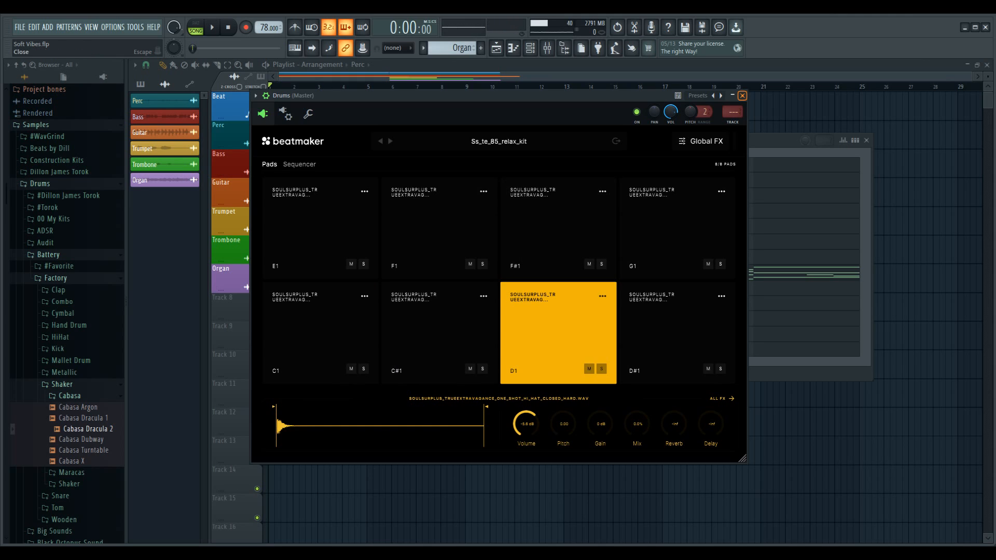
left_click(743, 95)
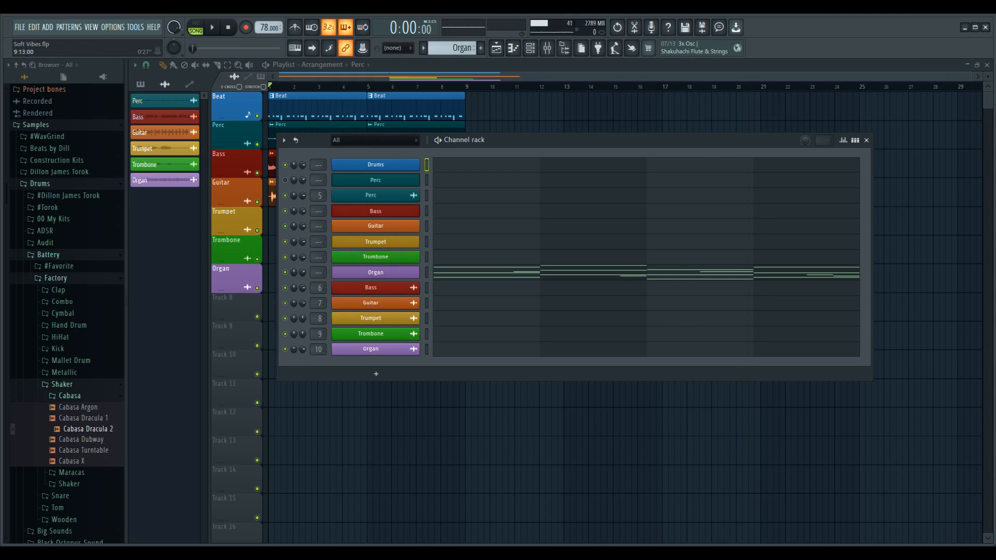
Select the Beat pattern and open its Drums notes in the piano roll, bringing the notes around C3 into view
left_click(424, 47)
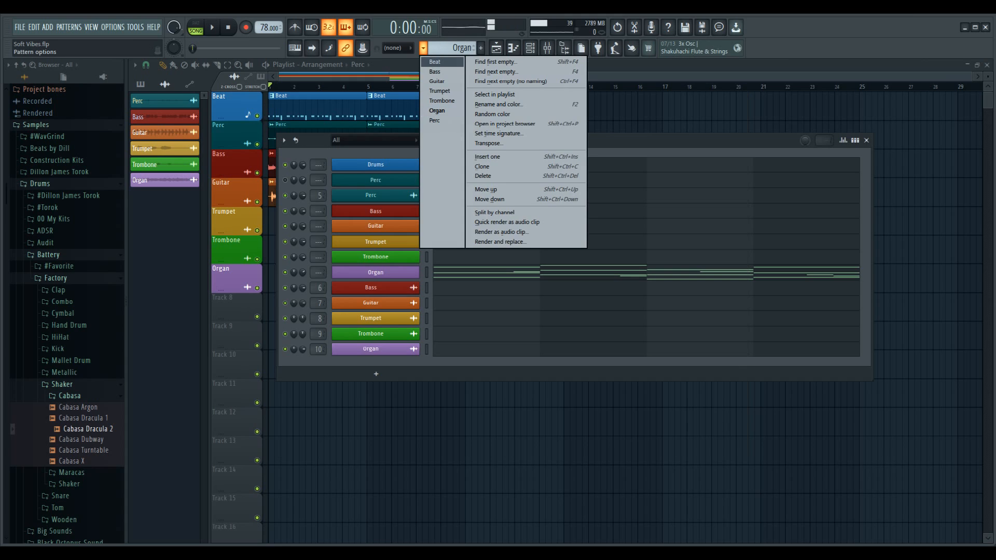
left_click(436, 62)
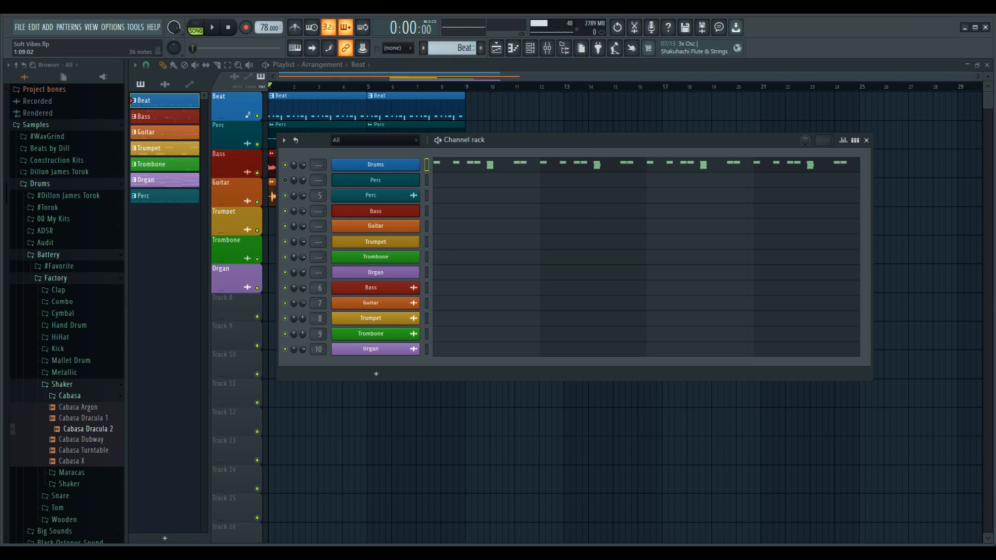
left_click(487, 165)
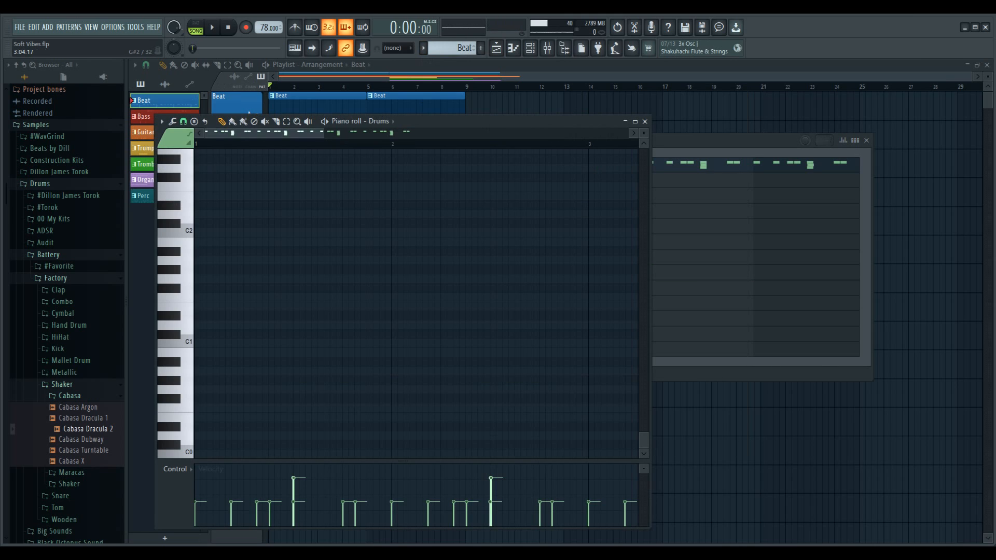
left_click(644, 144)
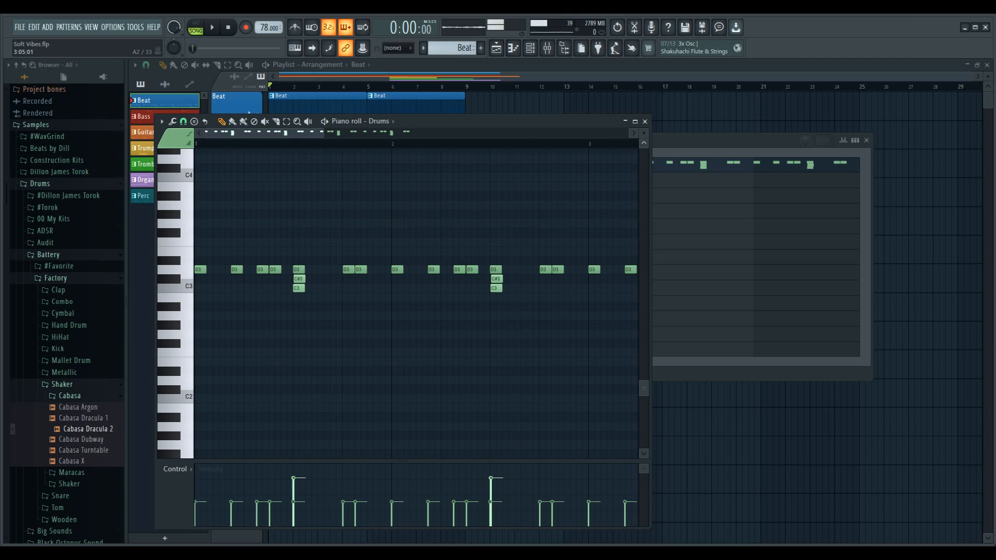
scroll(416, 303, "up", 1)
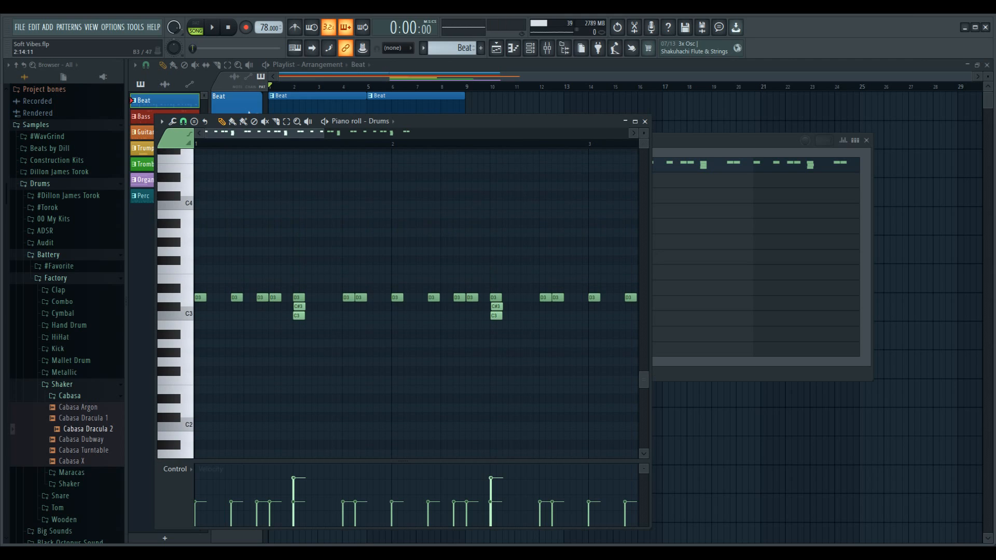
left_click_drag(249, 121, 330, 95)
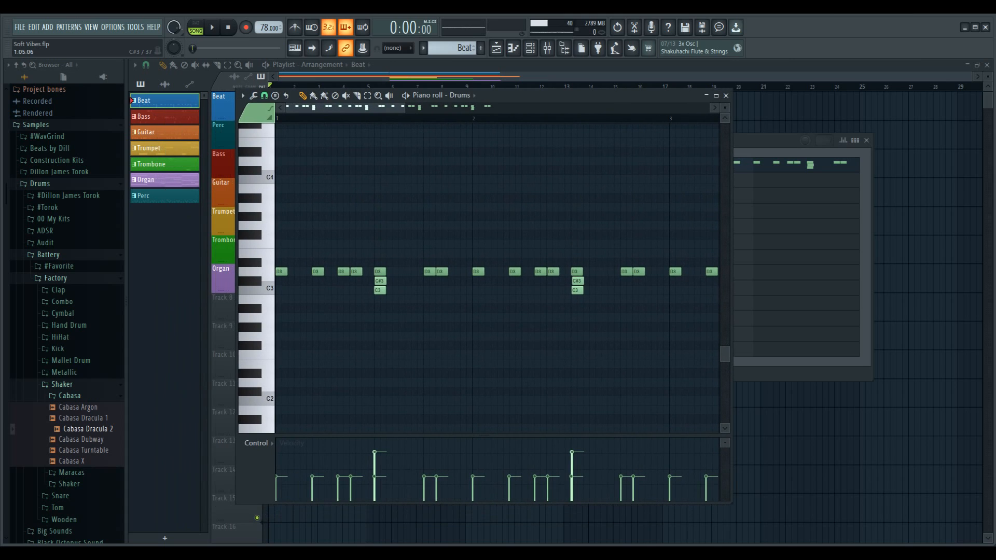
left_click(280, 290)
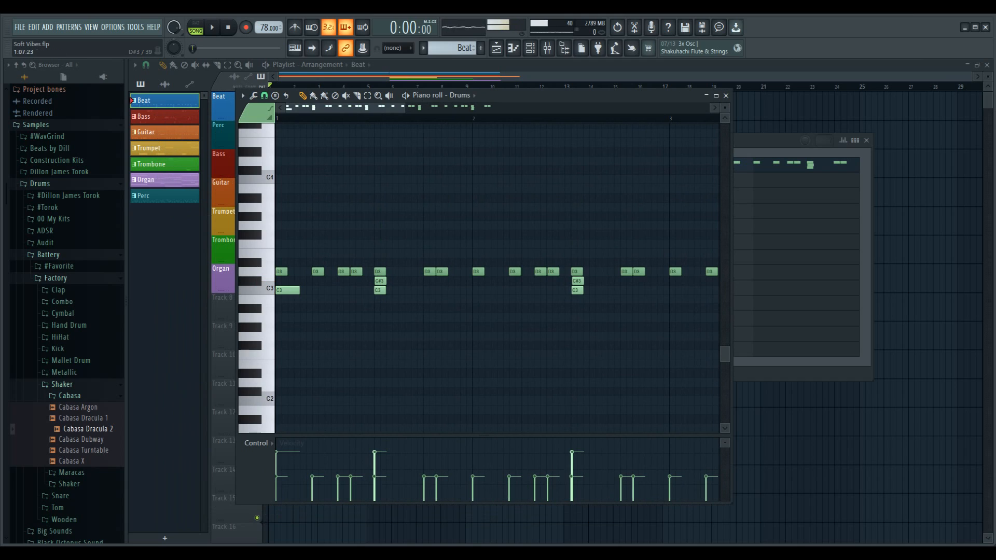
right_click(286, 291)
left_click(380, 290)
Review the Drums notes to the end of the pattern, play the Beat pattern in pattern mode, and close the piano roll
left_click(715, 108)
left_click(715, 108)
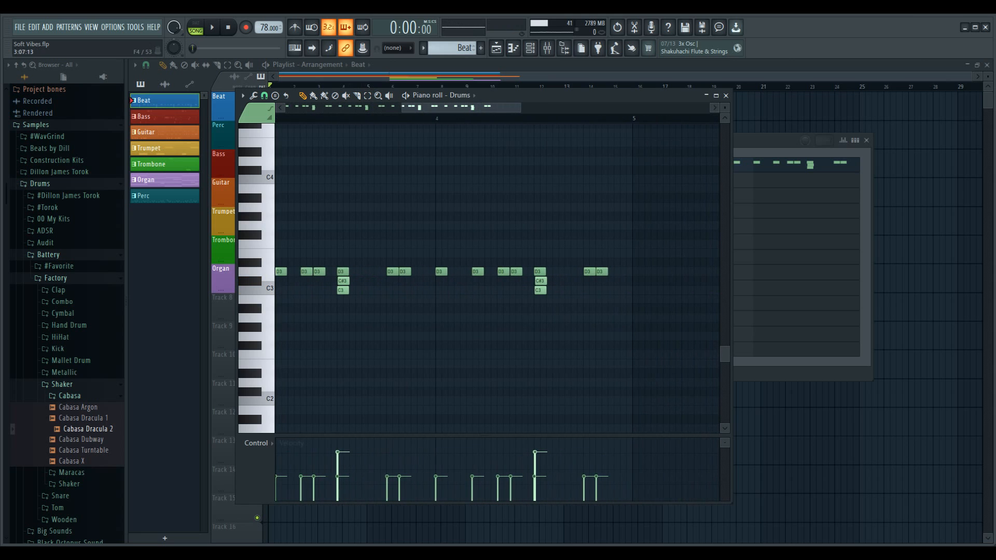
left_click(280, 108)
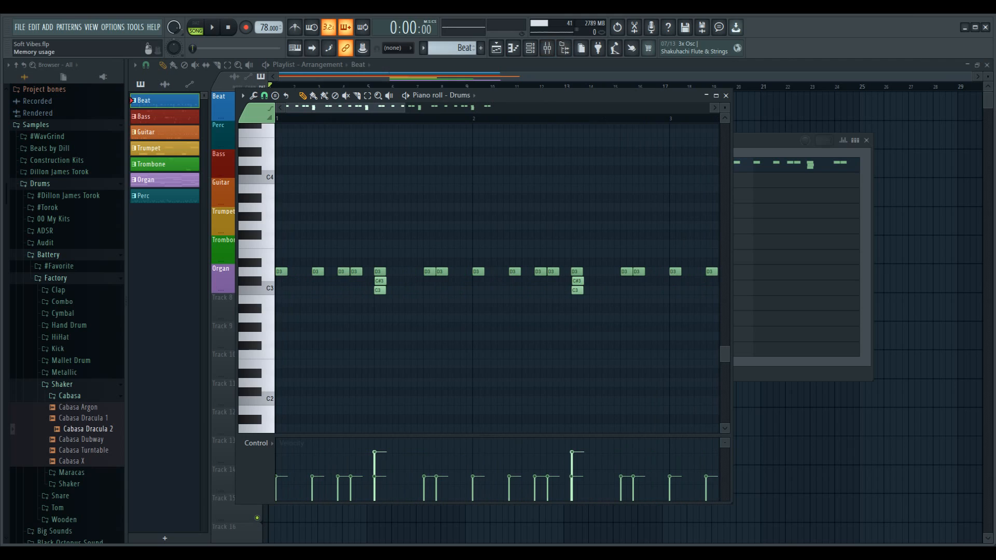
left_click(196, 27)
left_click(212, 27)
key("space")
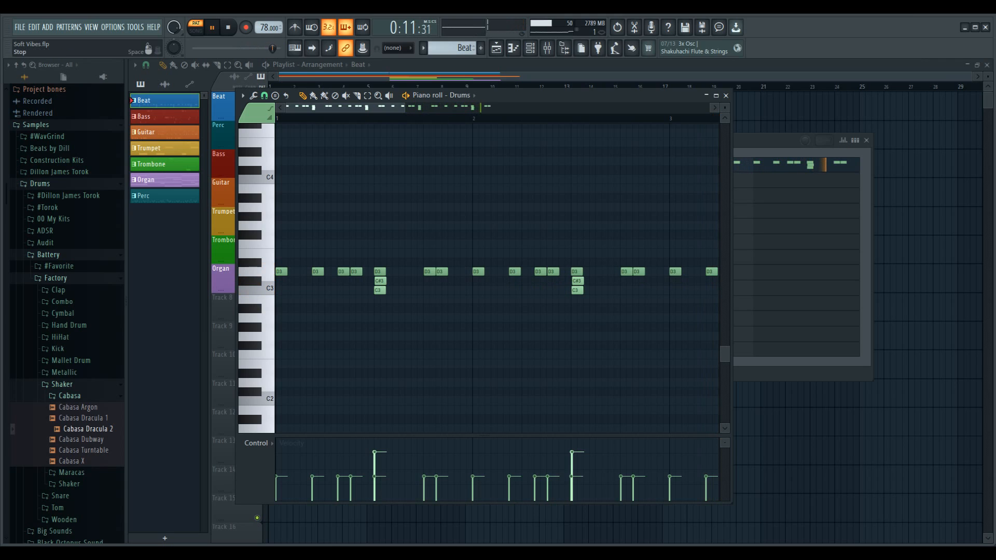
key("space")
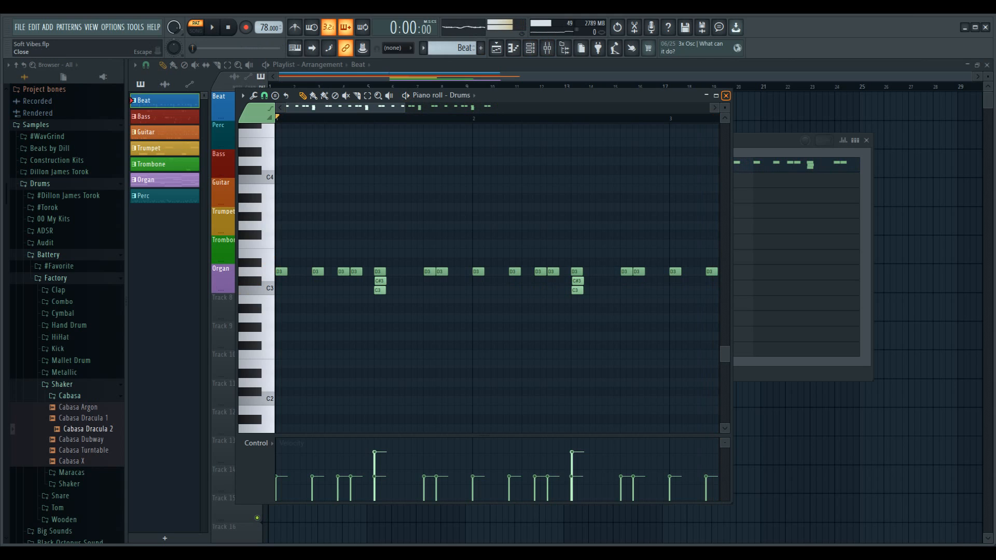
left_click(727, 96)
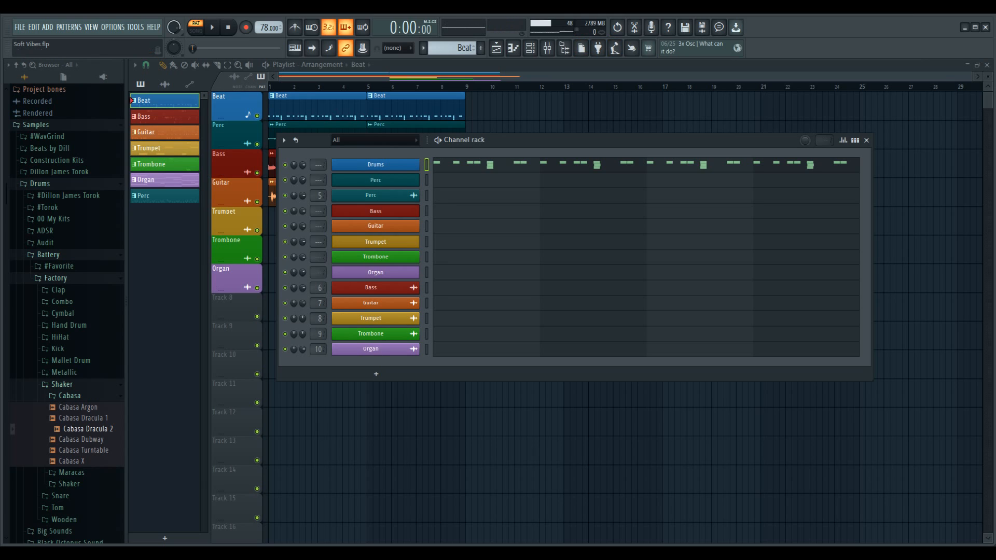
Move the Channel rack clear of the upper playlist tracks and open the Battery instrument for the Perc pattern
left_click_drag(633, 140, 543, 241)
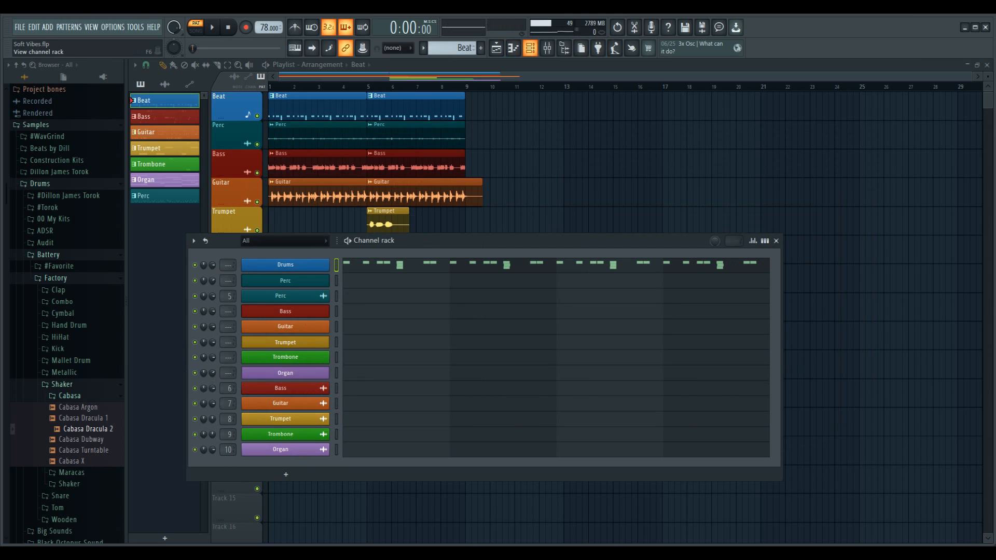
left_click(423, 47)
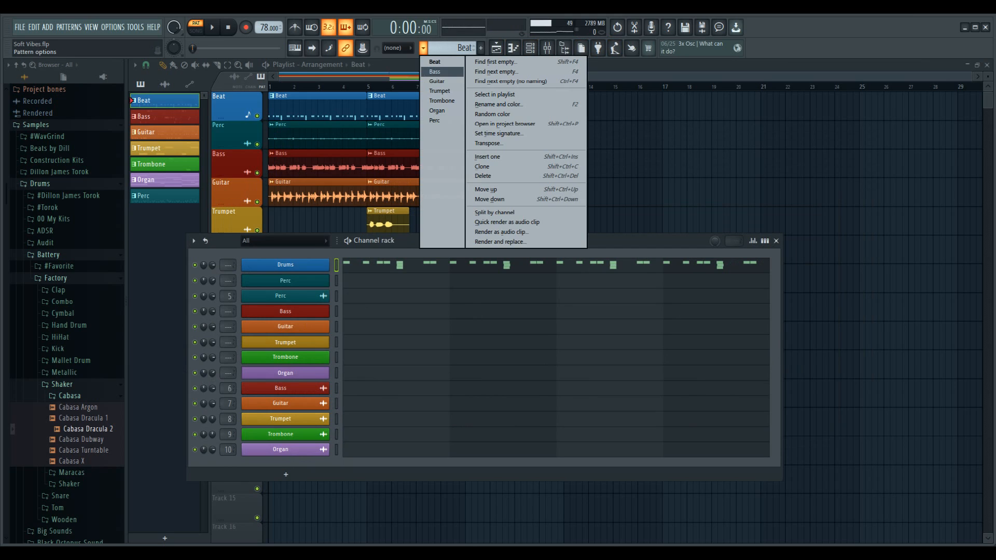
left_click(435, 121)
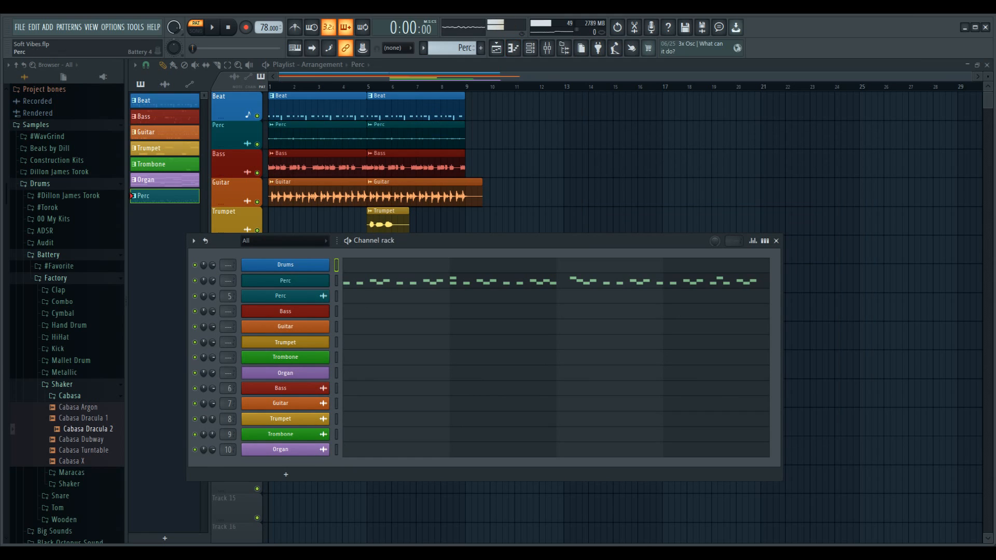
left_click(286, 281)
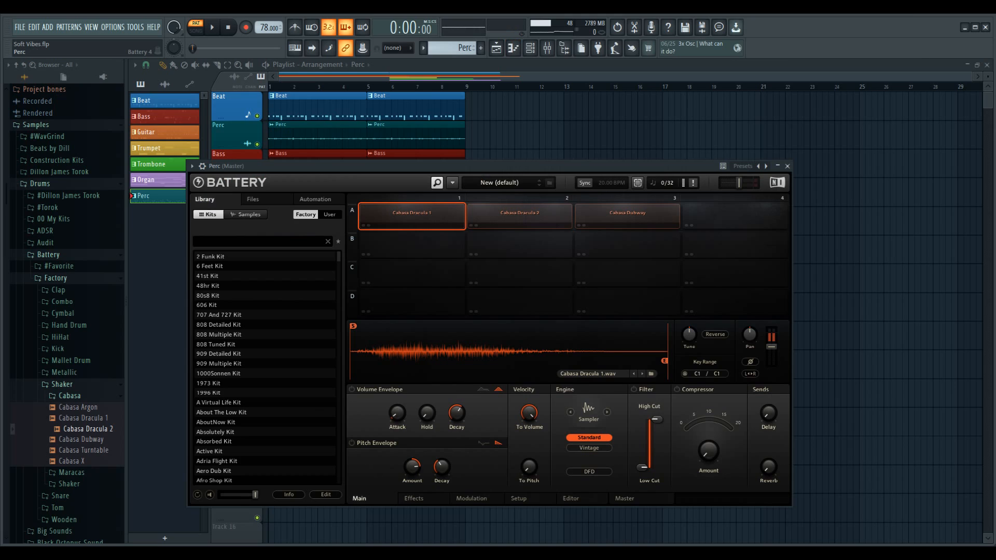
Look through Battery's available cell matrix sizes without choosing one
left_click(453, 183)
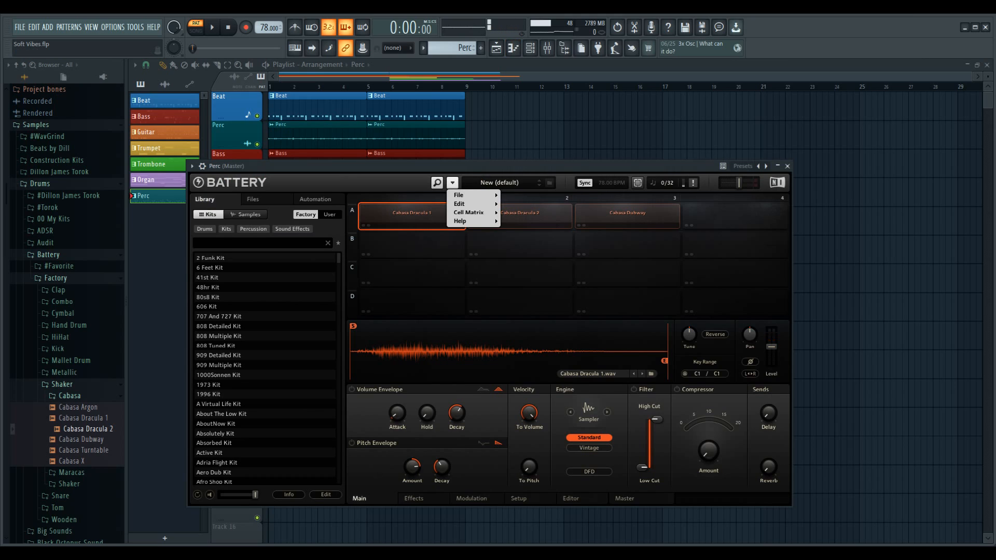
mouse_move(470, 213)
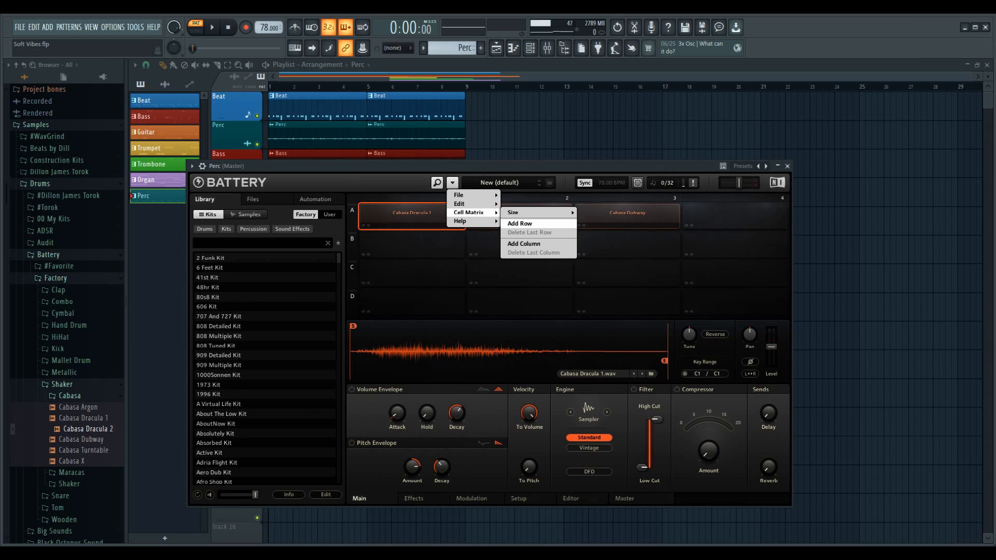
mouse_move(519, 213)
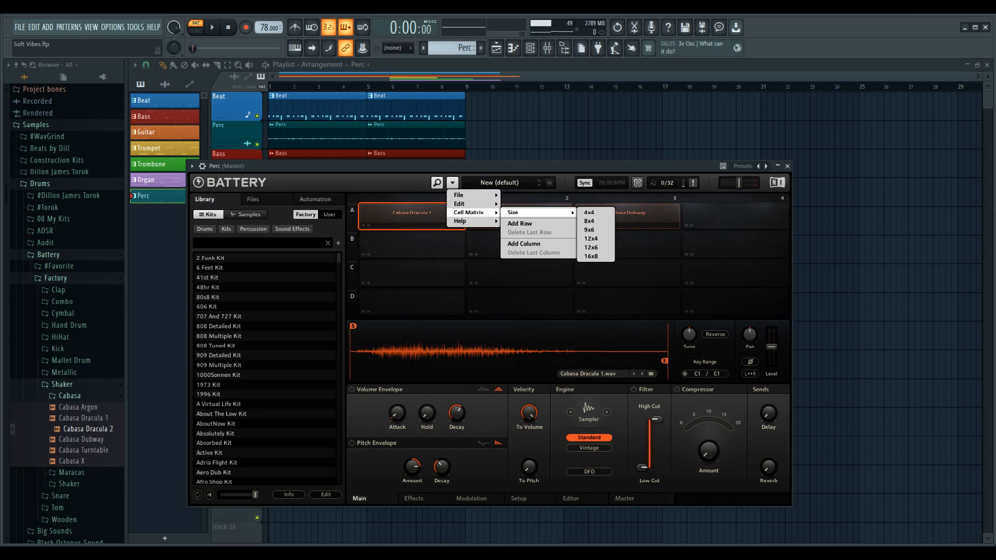
key("Escape")
Audition the Cabasa Dracula 1, Cabasa Dracula 2 and Cabasa Dubway cells in Battery
left_click(412, 217)
left_click(520, 217)
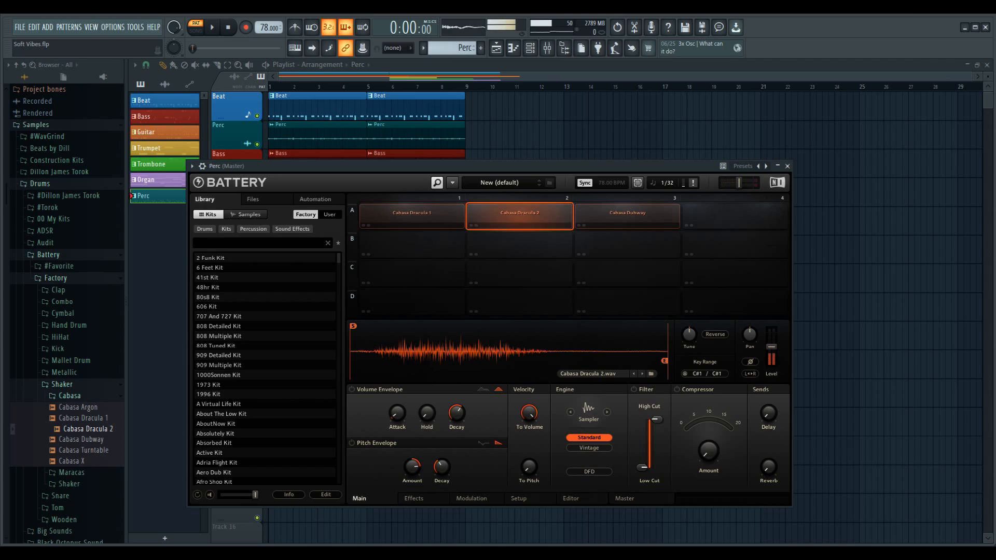
left_click(628, 217)
left_click(520, 217)
left_click(412, 217)
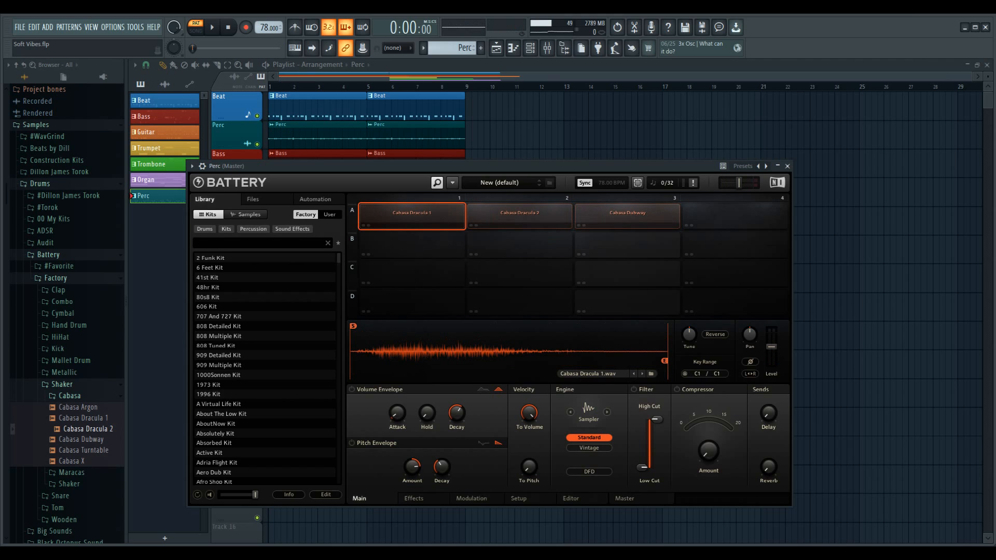
left_click(628, 217)
left_click(520, 217)
left_click(412, 217)
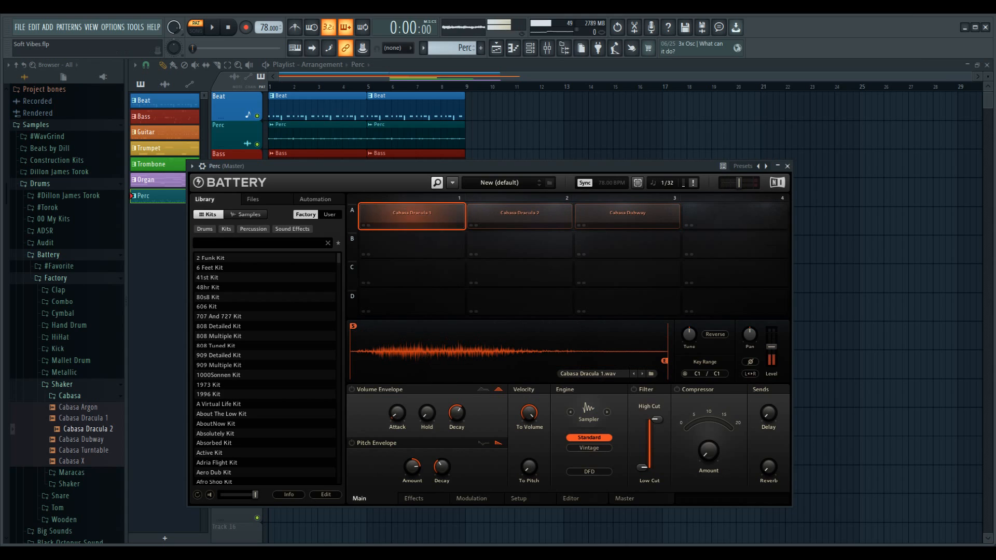
Open the Perc channel's notes in the piano roll, play the pattern through, and stop it after closing the piano roll
key("F6")
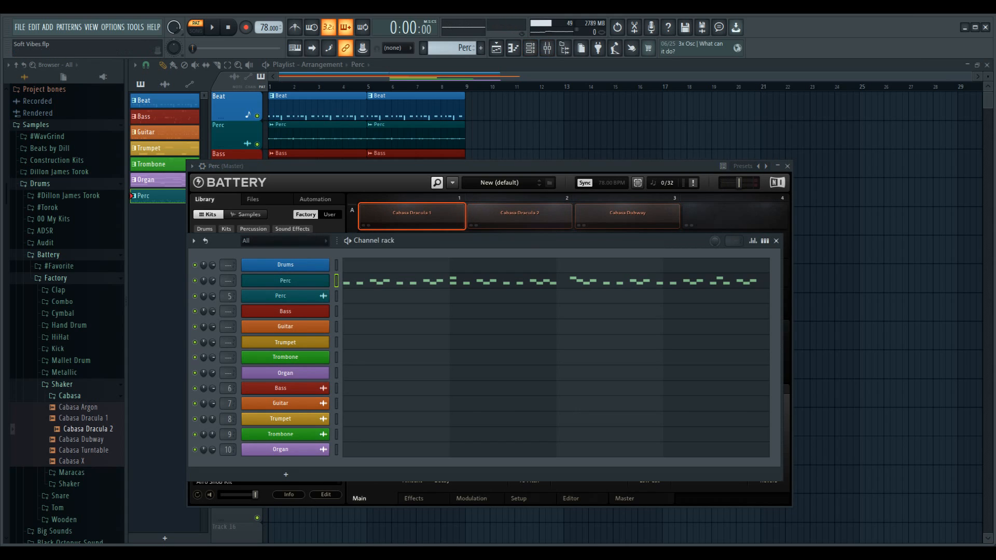
key("F7")
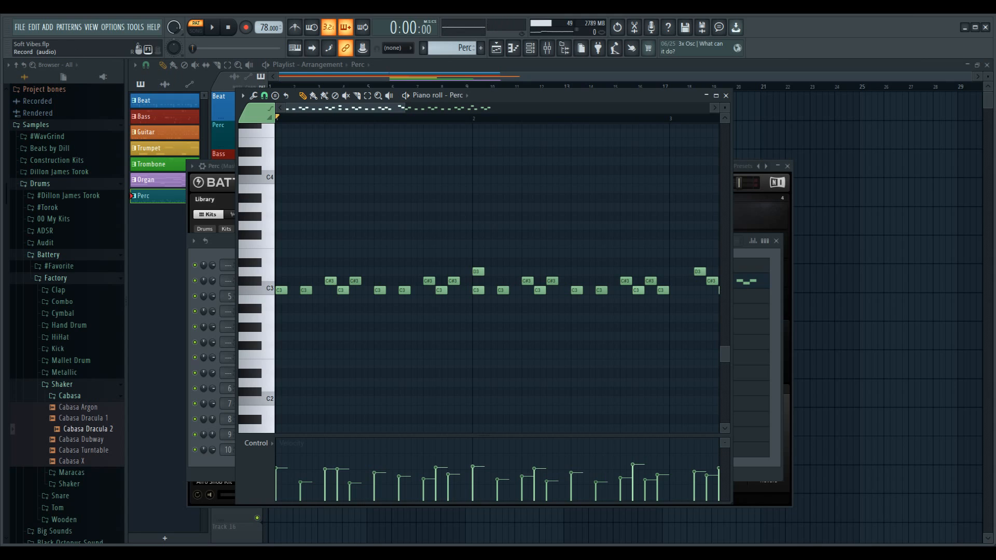
left_click(212, 27)
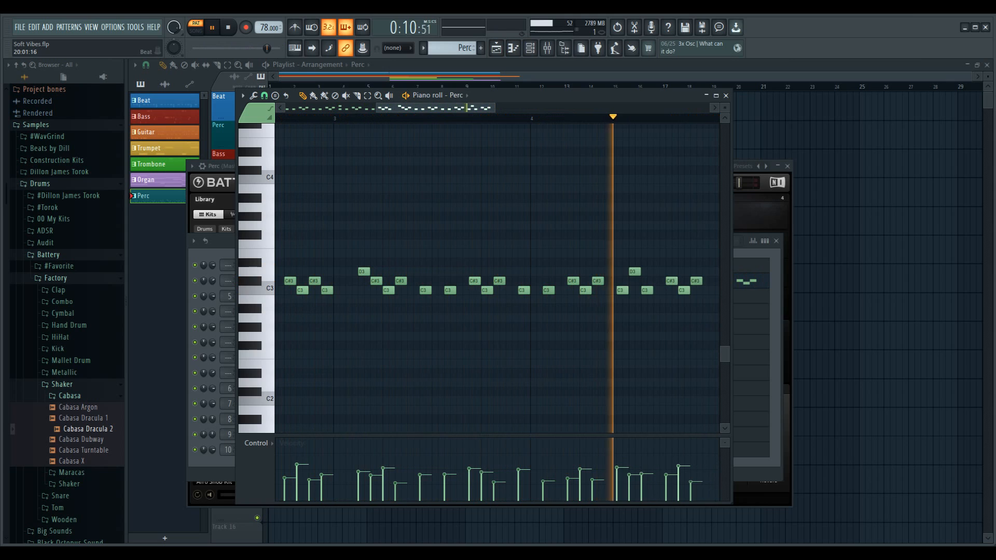
left_click(726, 95)
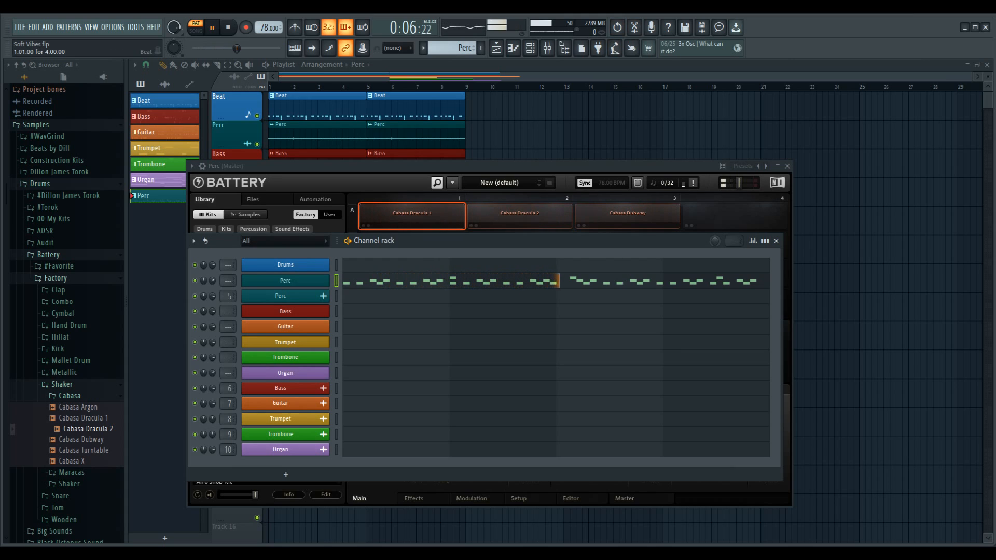
key("space")
Select the Guitar pattern and show its notes from A4 to G#5 in the piano roll
left_click(423, 47)
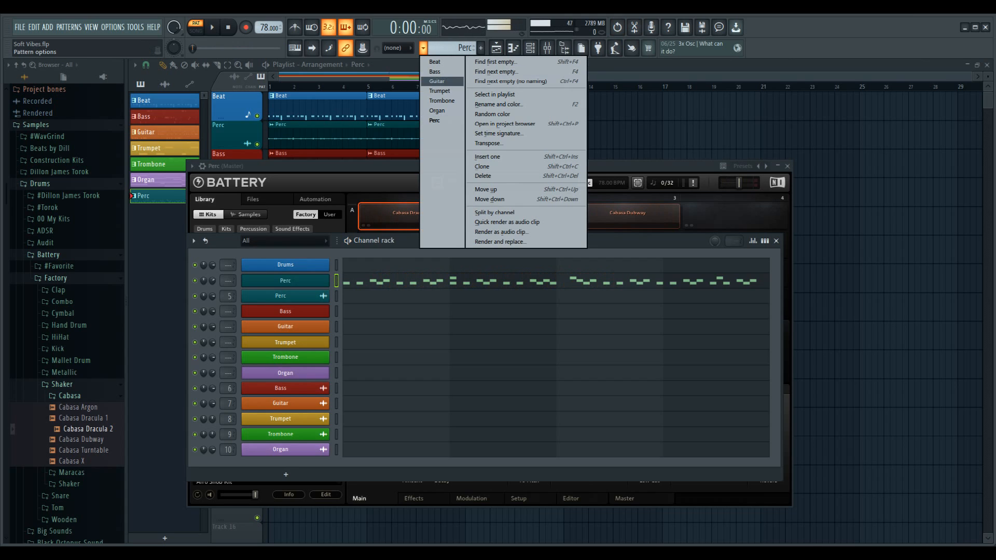
left_click(437, 81)
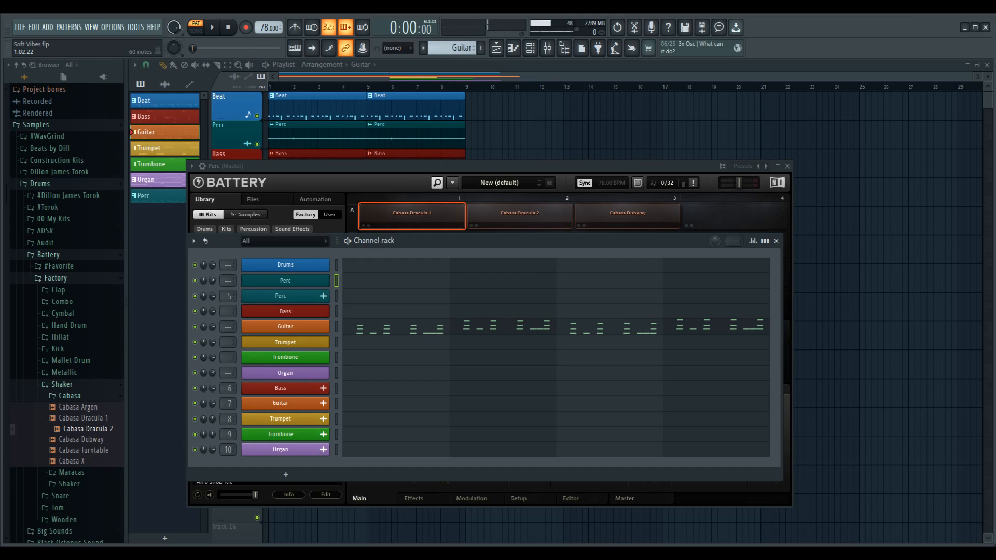
key("F7")
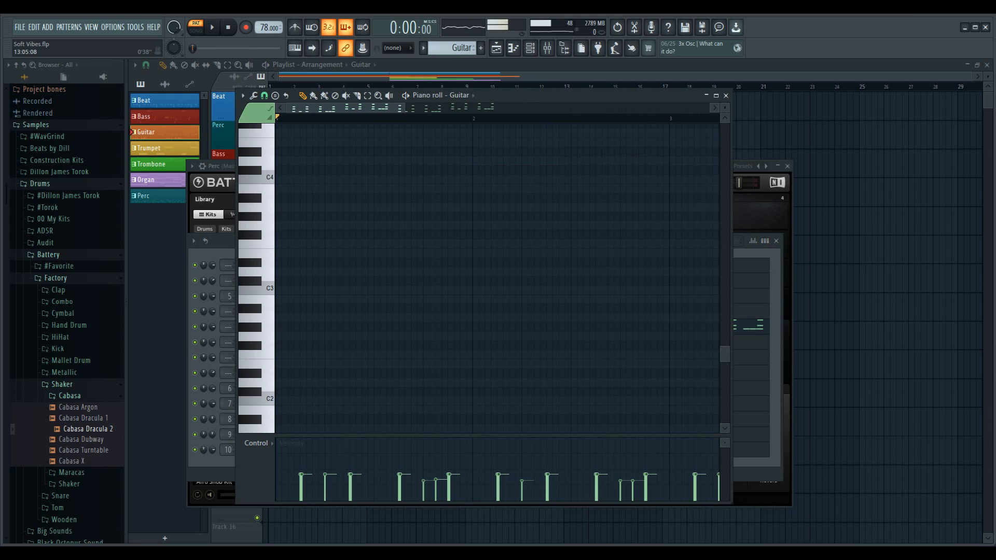
scroll(497, 278, "up", 8)
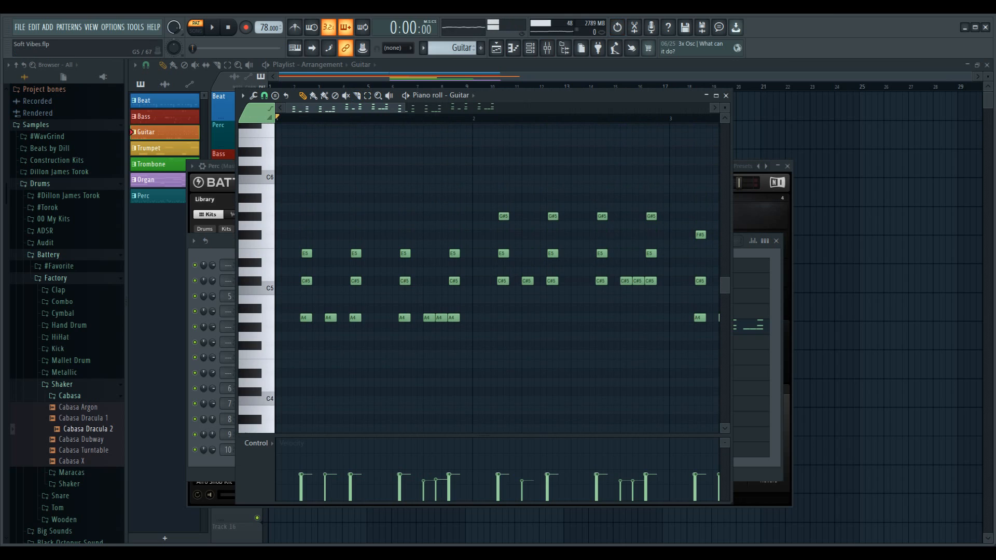
Open the Guitar channel's Kontakt instrument from the Channel rack
key("F6")
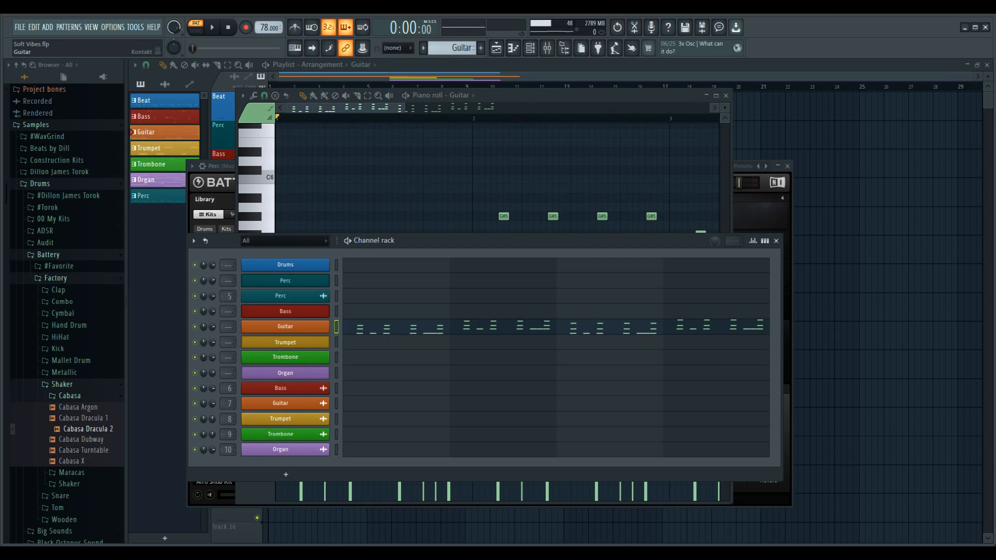
left_click(285, 327)
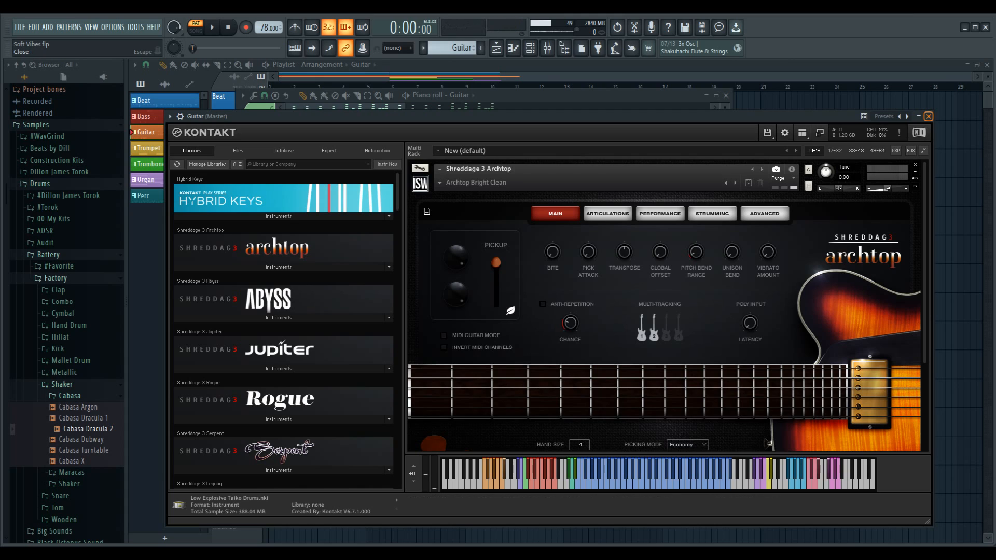
Close the Guitar channel's Kontakt window and play the Guitar pattern with its notes shown in the piano roll, stopping it at the end
left_click(929, 116)
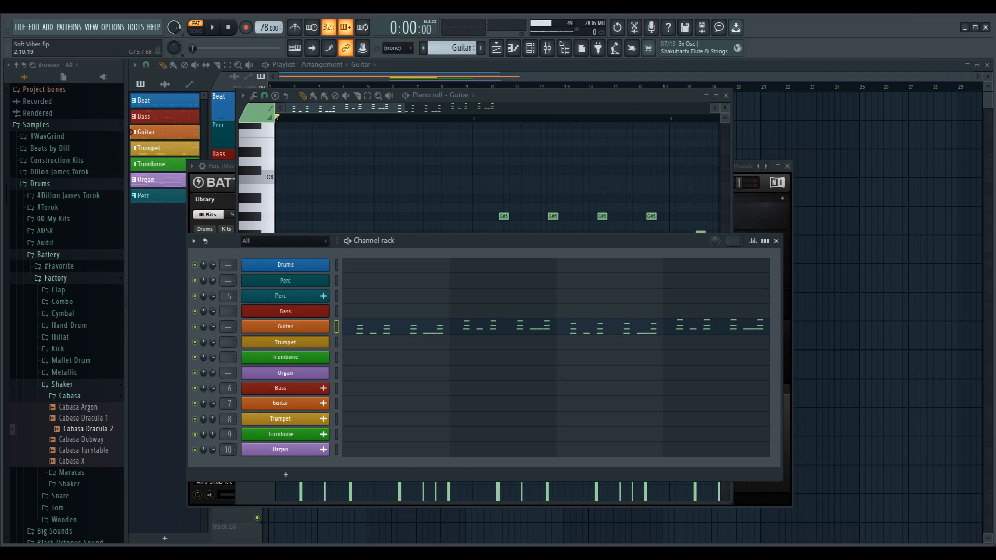
left_click(360, 327)
left_click(360, 327)
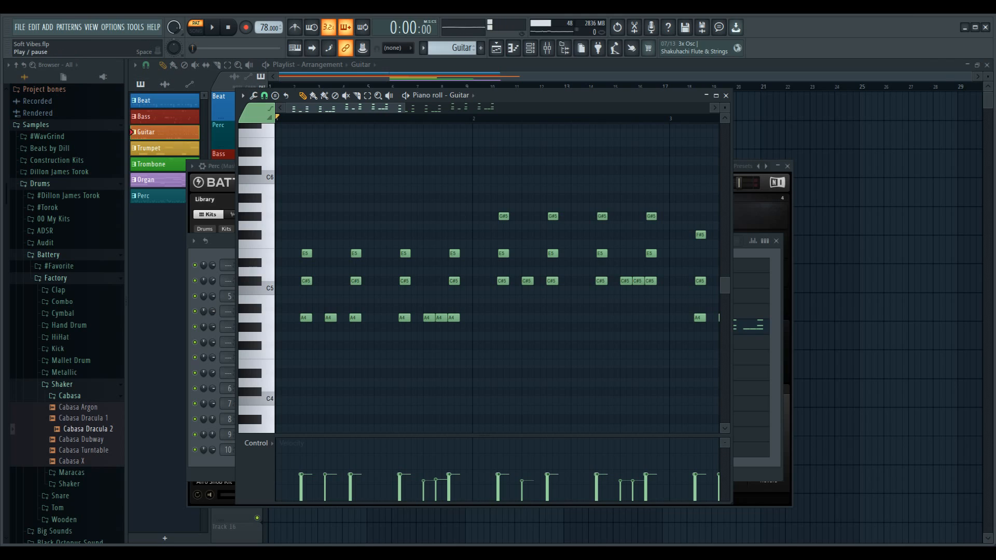
left_click(211, 27)
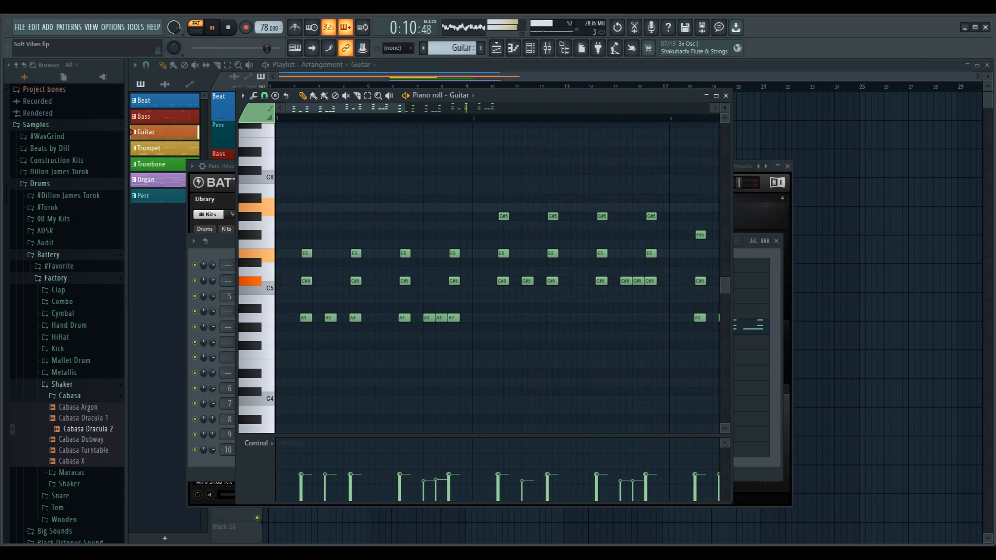
key("space")
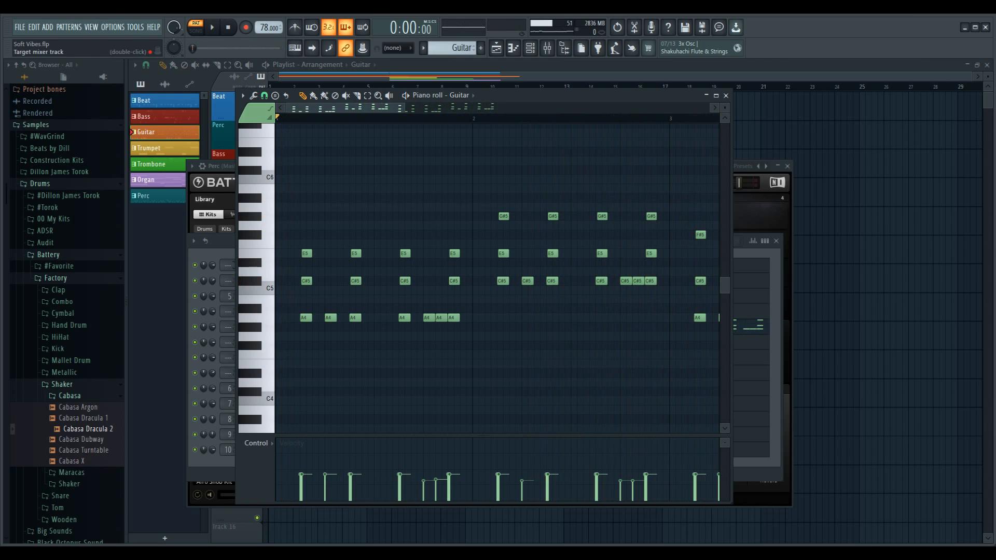
Reopen the Guitar channel's Kontakt instrument from the Channel rack to review it, and close it again
key("F6")
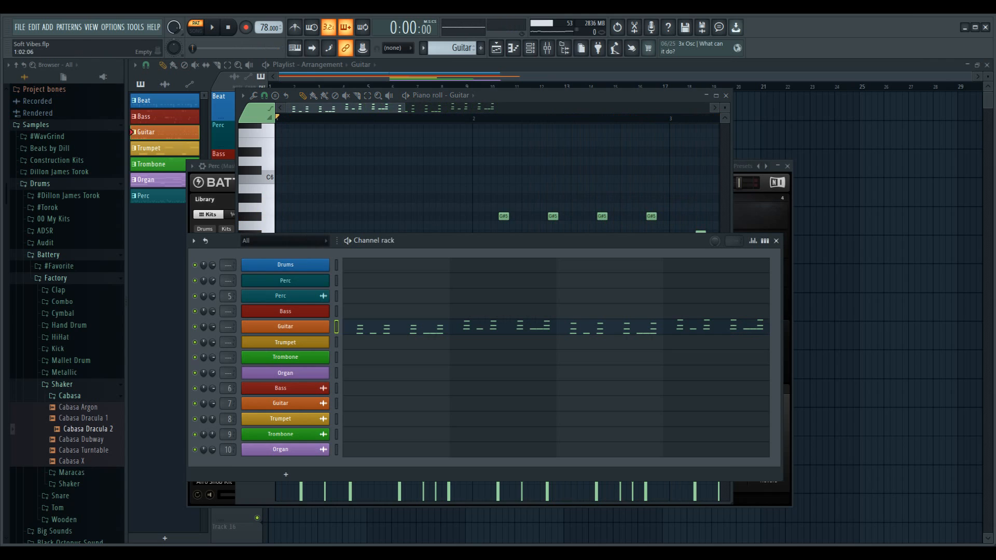
left_click(285, 327)
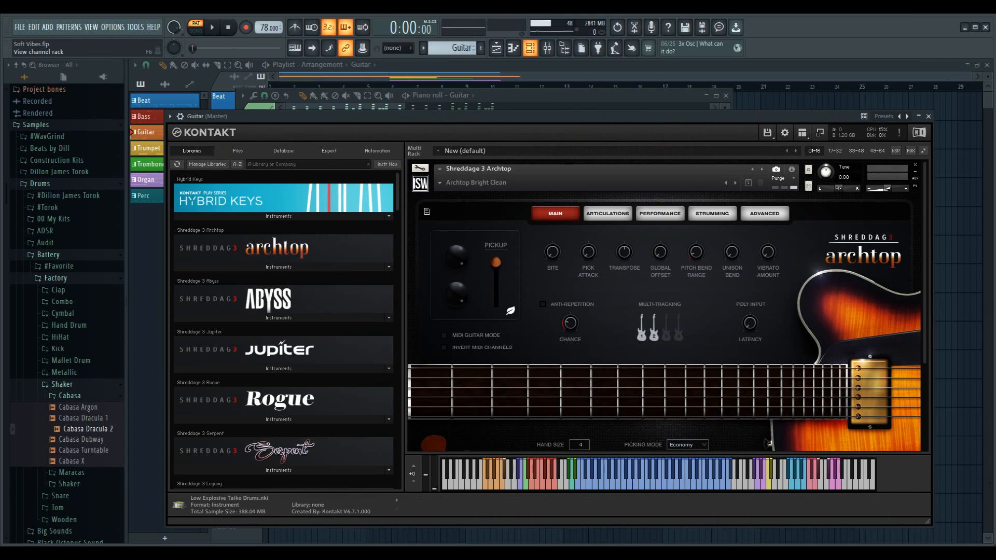
left_click(530, 48)
left_click(285, 326)
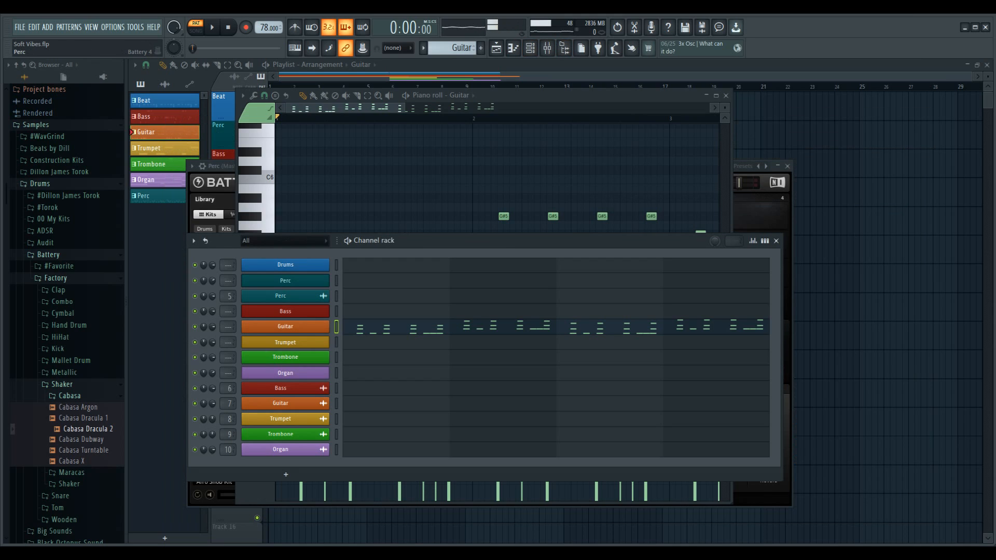
Close the Perc channel's Battery window and mute the Perc and Guitar instrument channels in the Channel rack
left_click(285, 280)
left_click(195, 281)
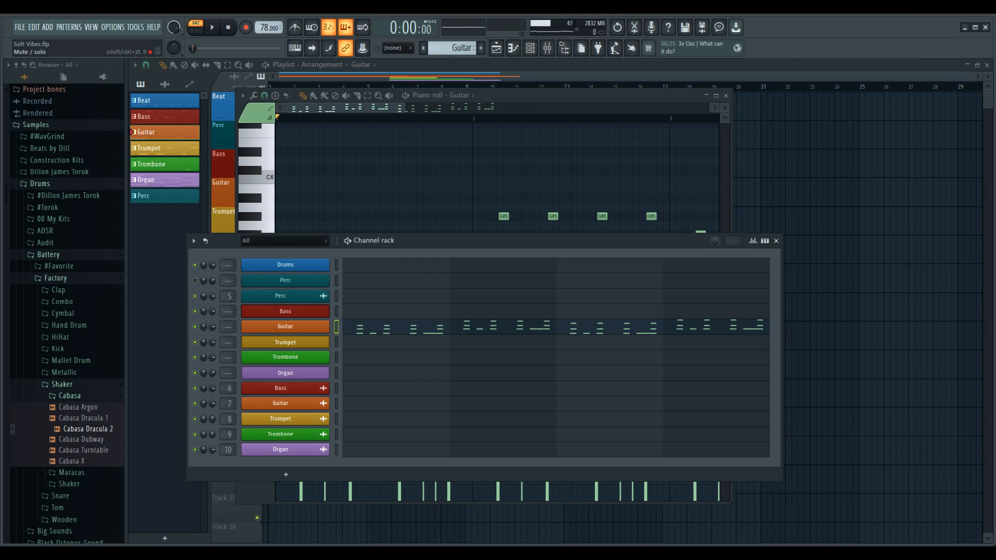
left_click(195, 327)
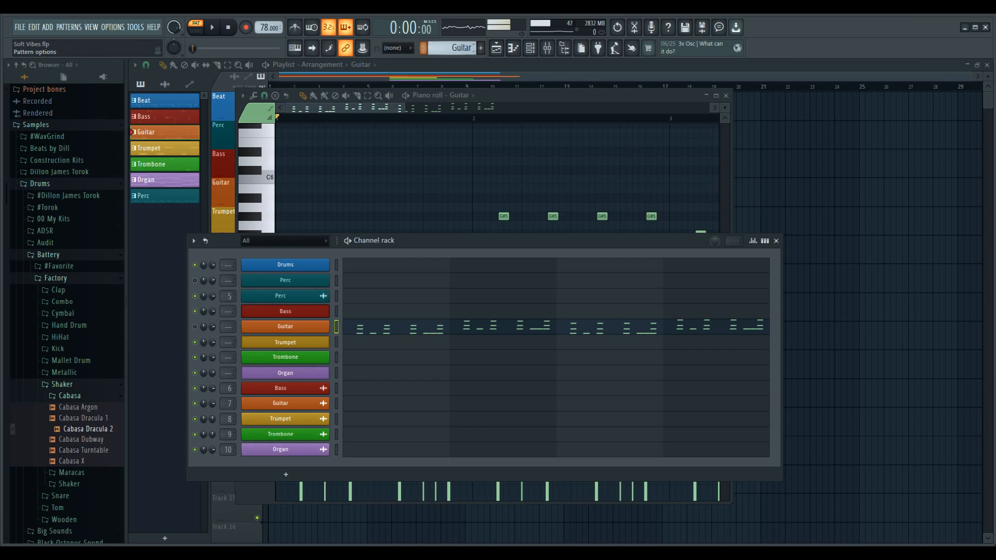
Select the Bass pattern and show its notes from F#3 to C#4 in the piano roll
left_click(423, 47)
left_click(435, 71)
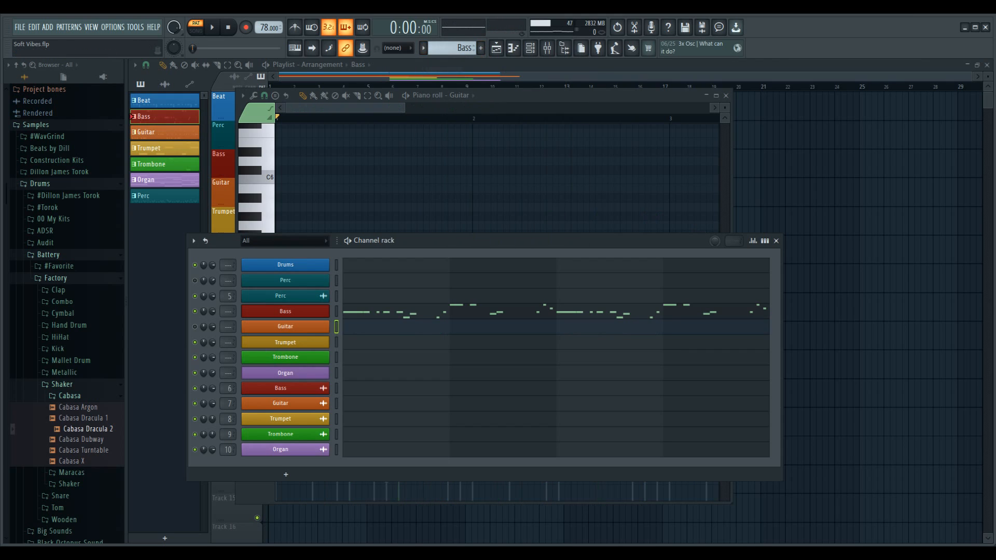
left_click(401, 315)
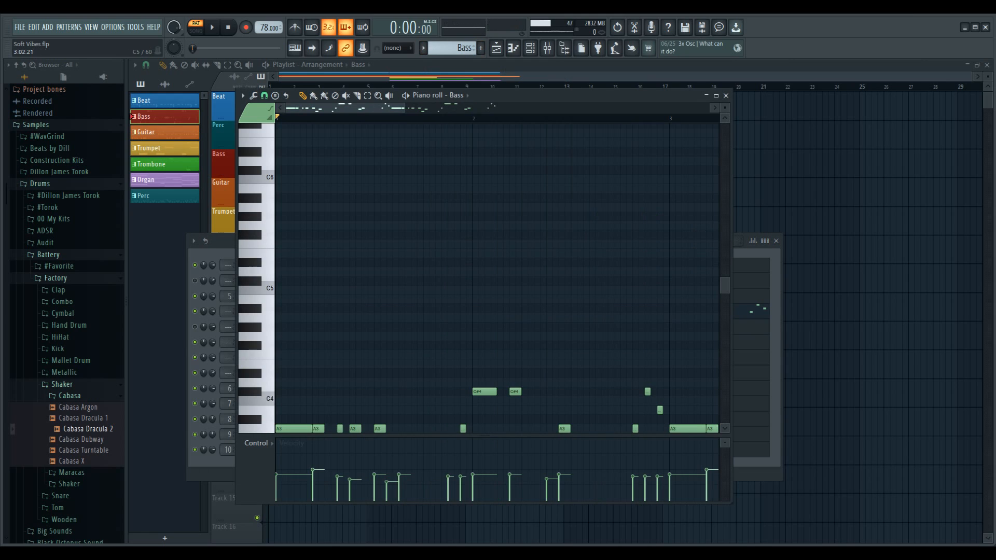
scroll(497, 278, "down", 4)
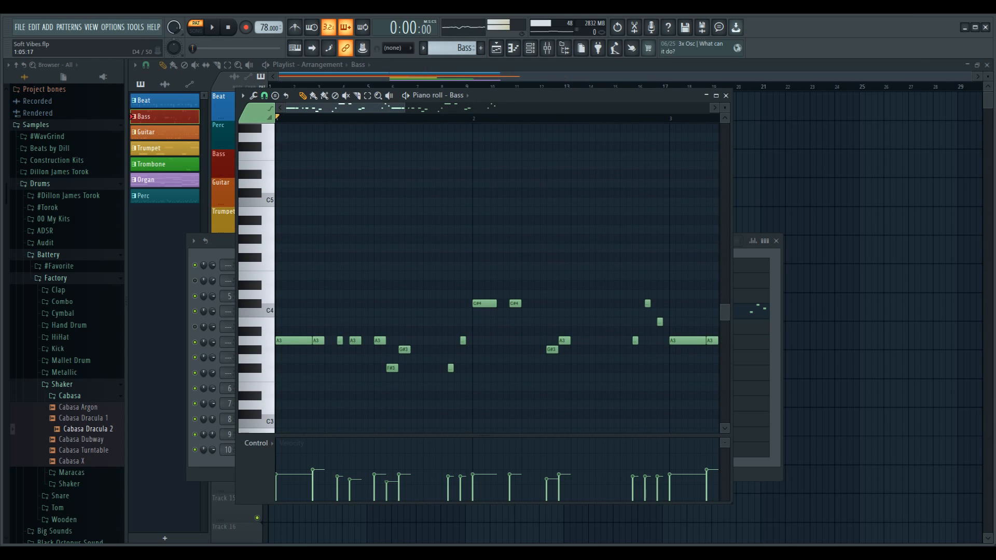
Audition the A3, G#3 and F#3 keys in the piano roll, and play the Bass pattern before stopping it
left_click(254, 340)
left_click(251, 351)
left_click(252, 368)
mouse_move(358, 108)
left_mouse_down()
mouse_move(482, 107)
mouse_move(350, 108)
left_mouse_up()
key("space")
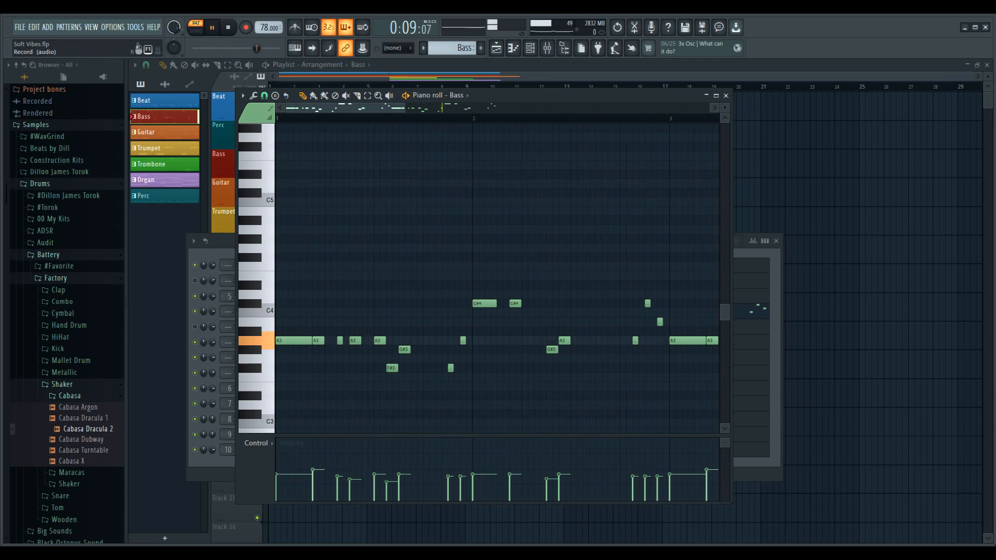
key("space")
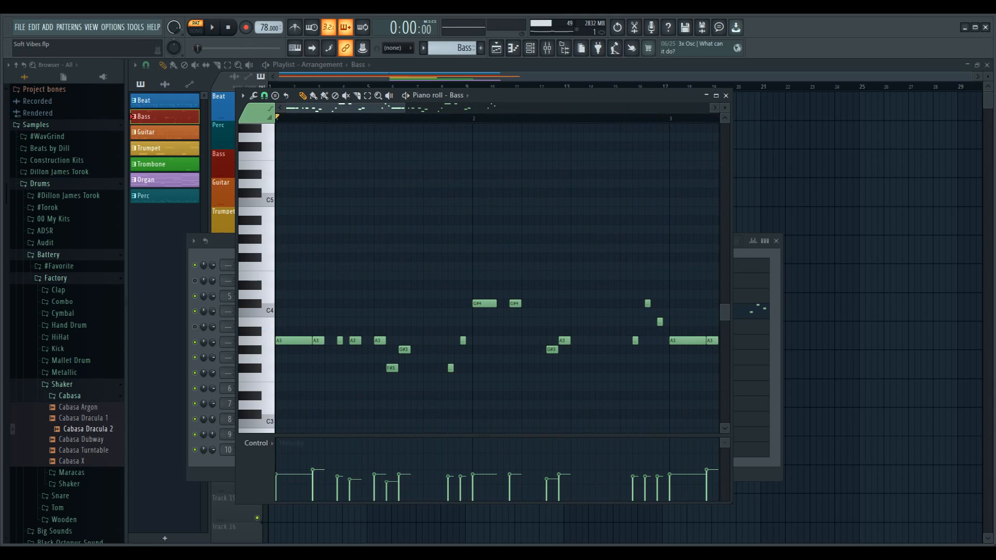
Review the Bass channel's MODO BASS instrument with the Rick n' Bass model in full view, and close its window
key("F6")
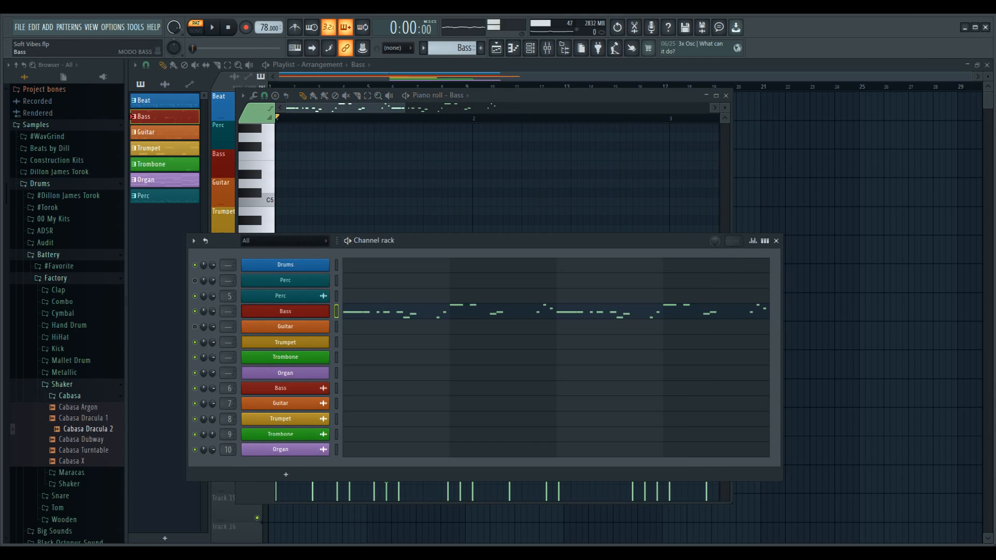
left_click(286, 311)
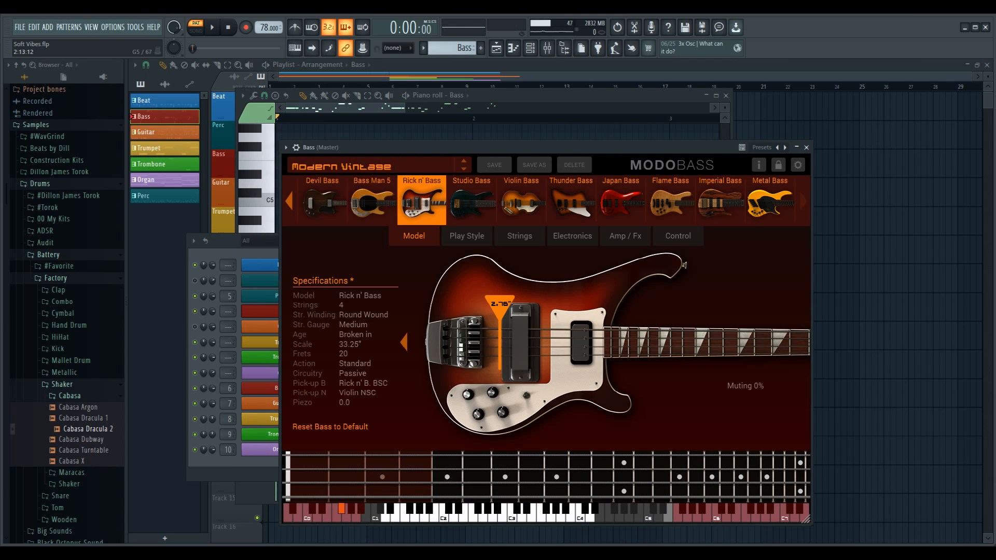
left_click_drag(626, 147, 545, 123)
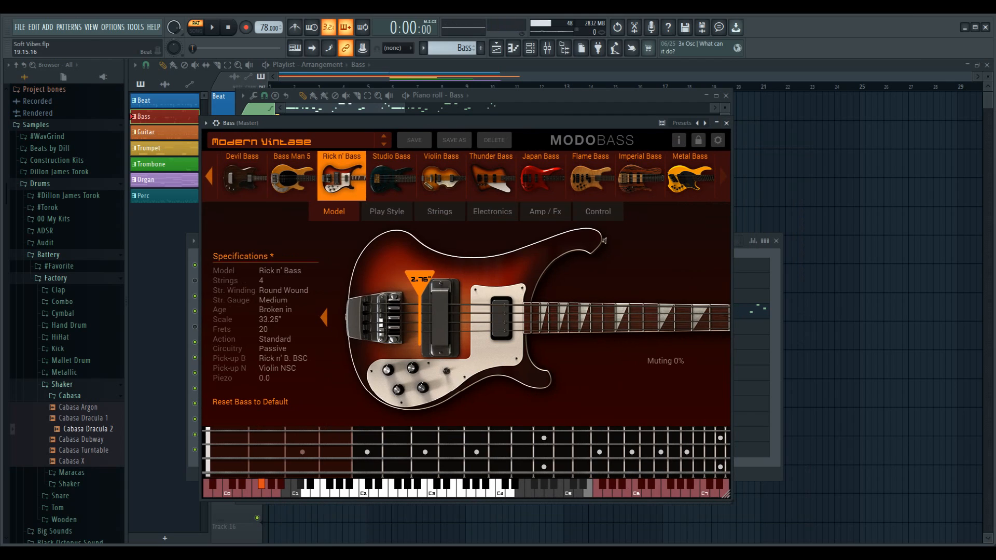
left_click(726, 123)
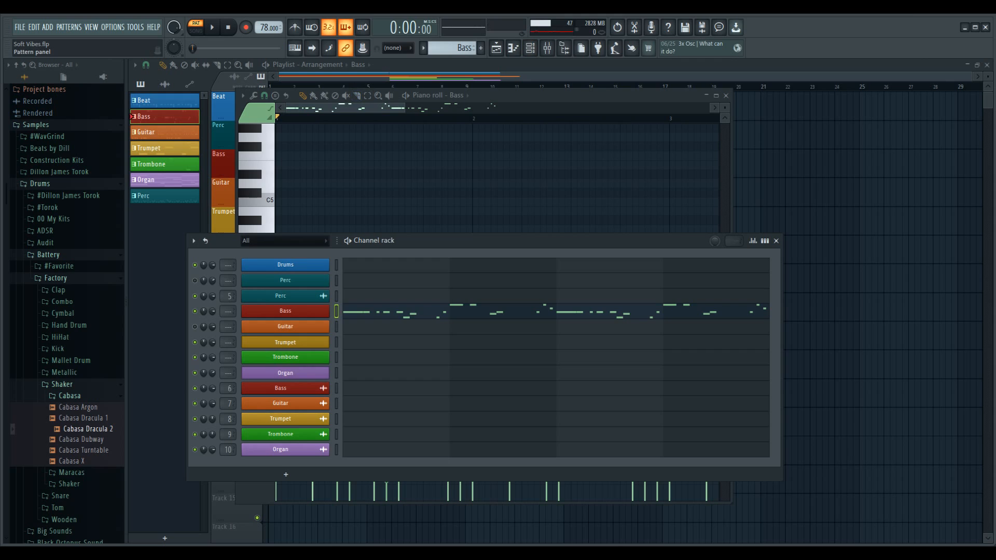
Select the Trumpet pattern and review its channel's Kontakt Cuba Trumpet instrument, closing the window when done
left_click(424, 48)
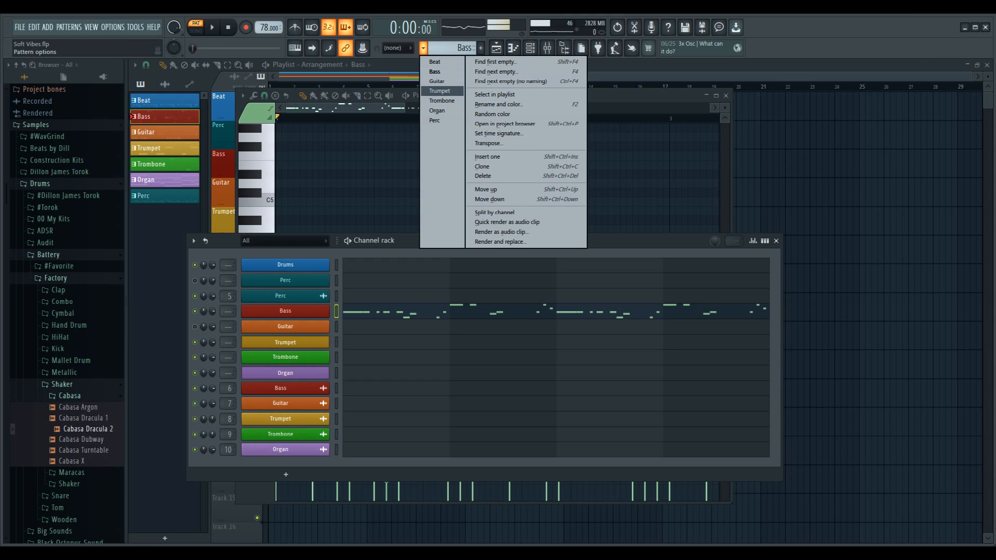
left_click(440, 91)
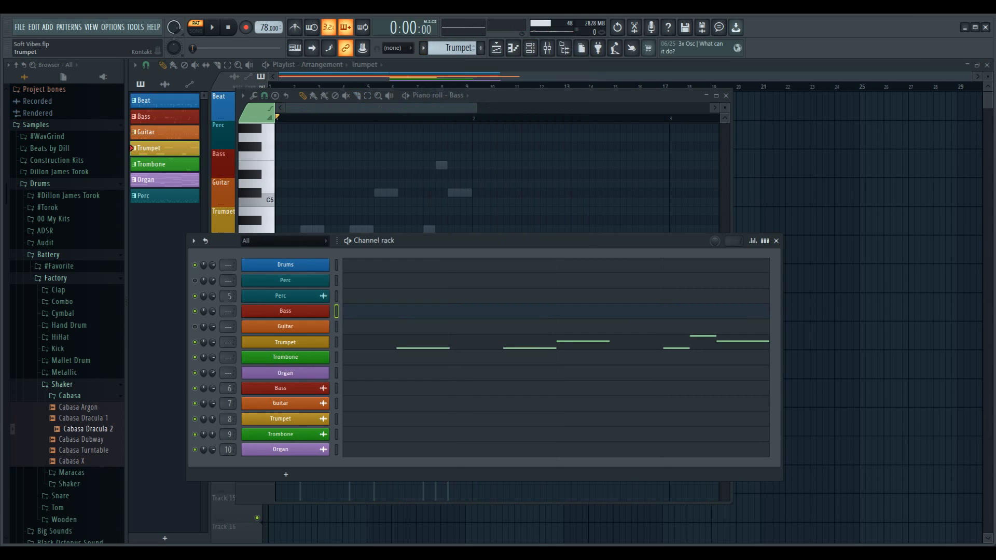
left_click(285, 342)
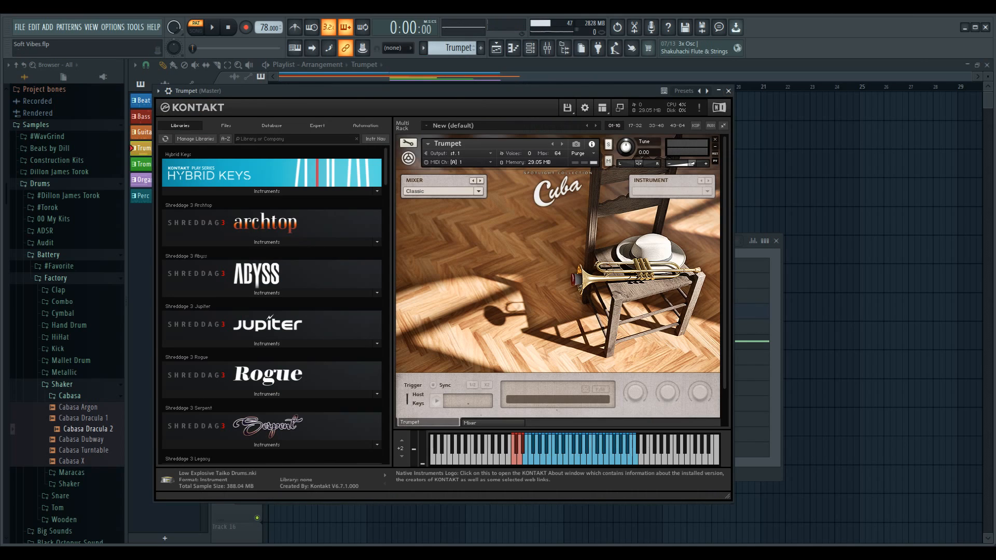
left_click(729, 91)
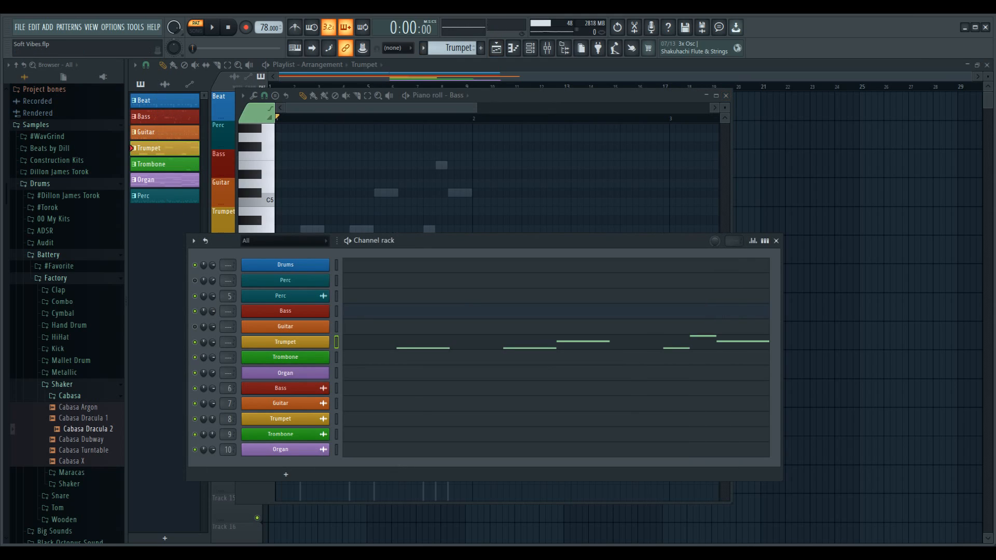
Play the Trumpet pattern while switching the piano roll to the Trumpet channel's notes, and stop playback
left_click(212, 27)
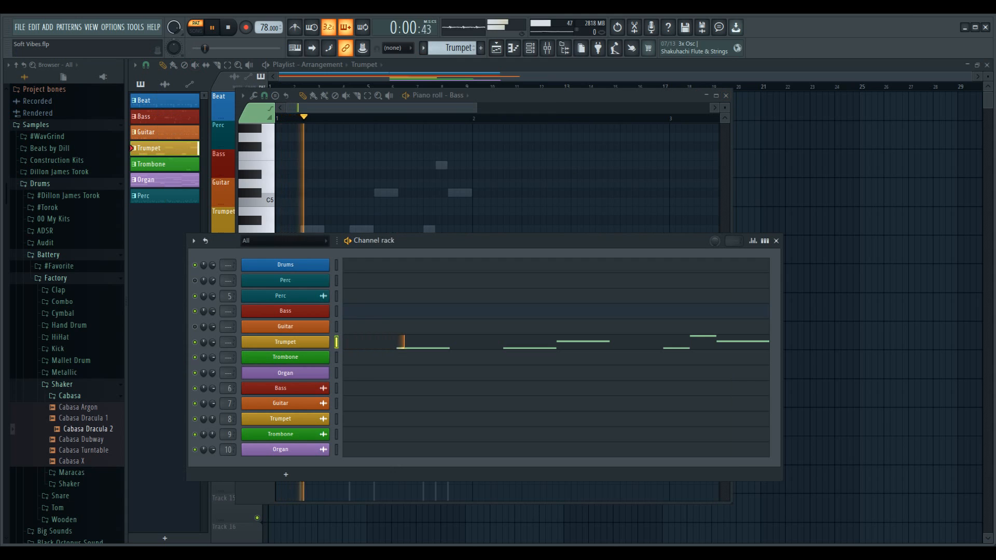
left_click(483, 95)
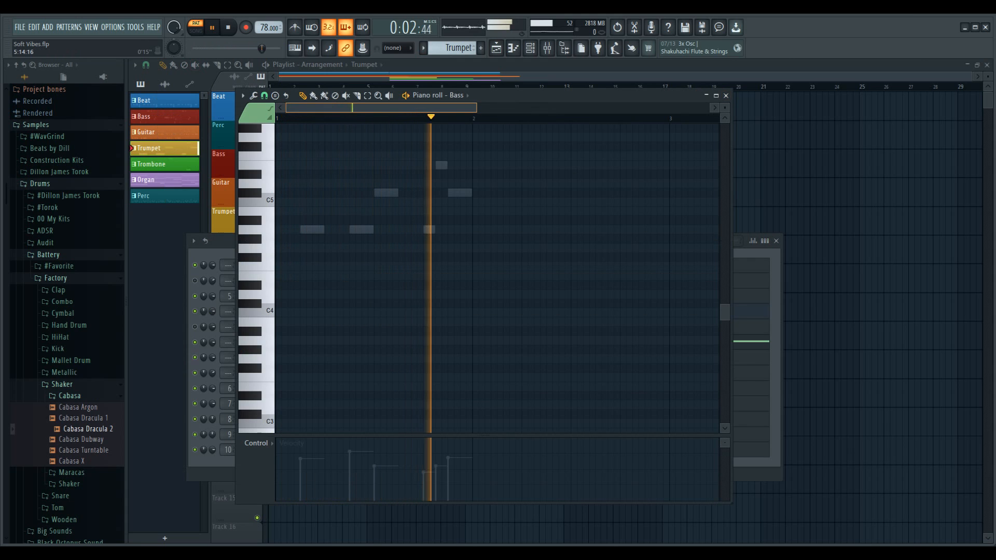
scroll(467, 138, "up", 3)
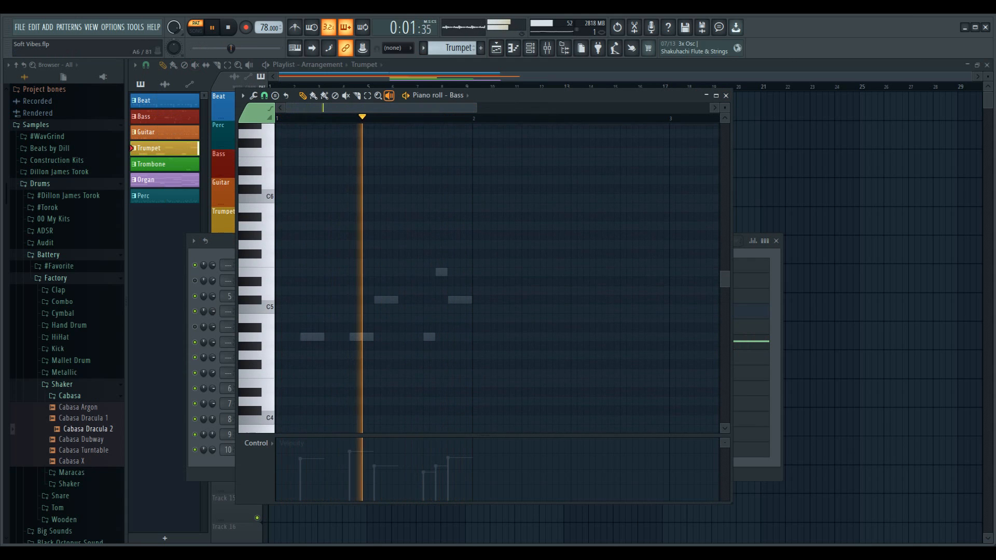
left_click(460, 95)
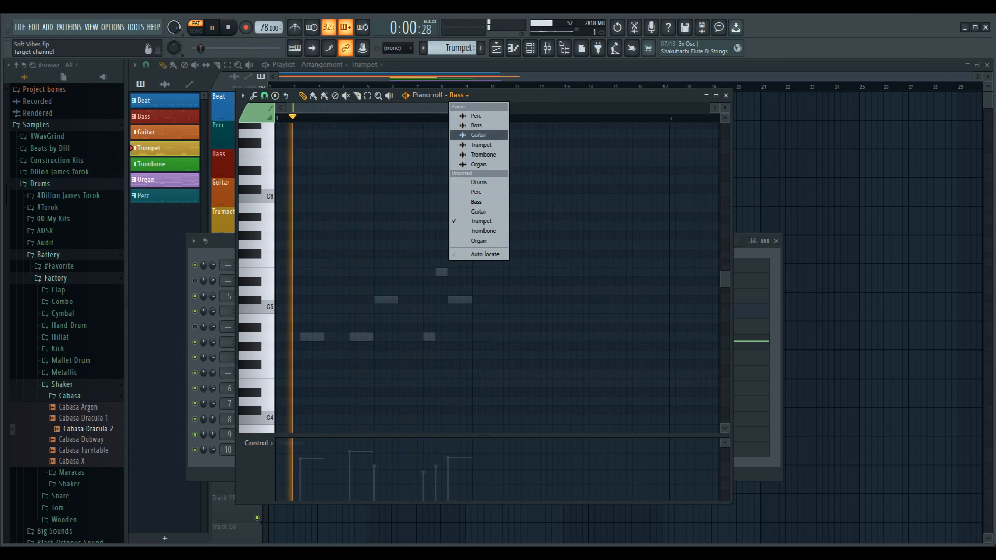
left_click(481, 221)
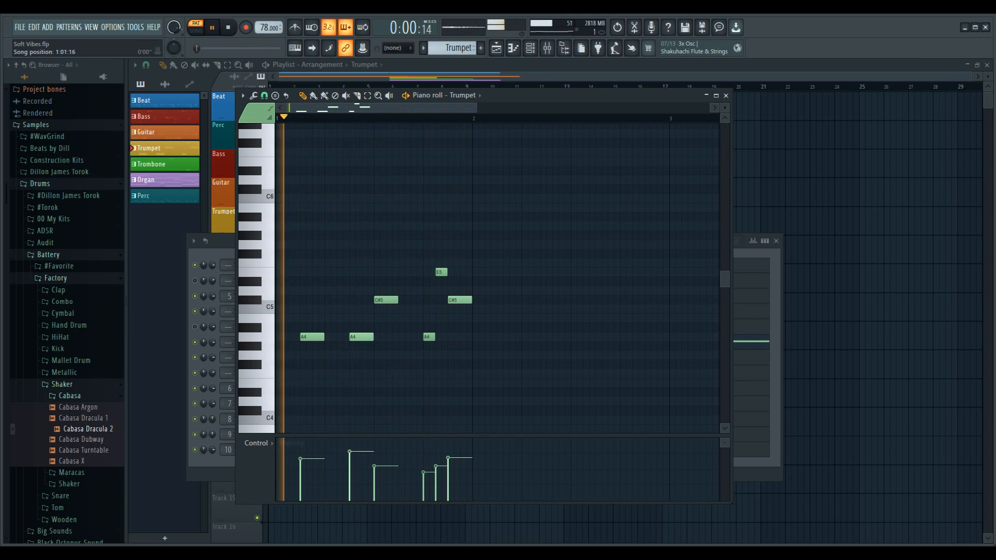
key("space")
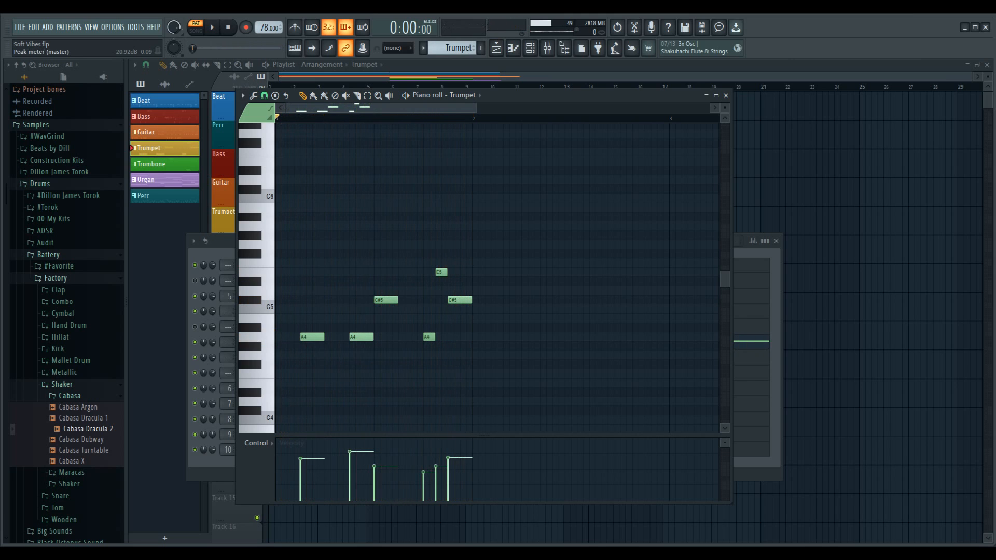
Select the Trombone pattern and switch the piano roll to the Trombone channel's C#5 and F#4 notes
left_click(424, 48)
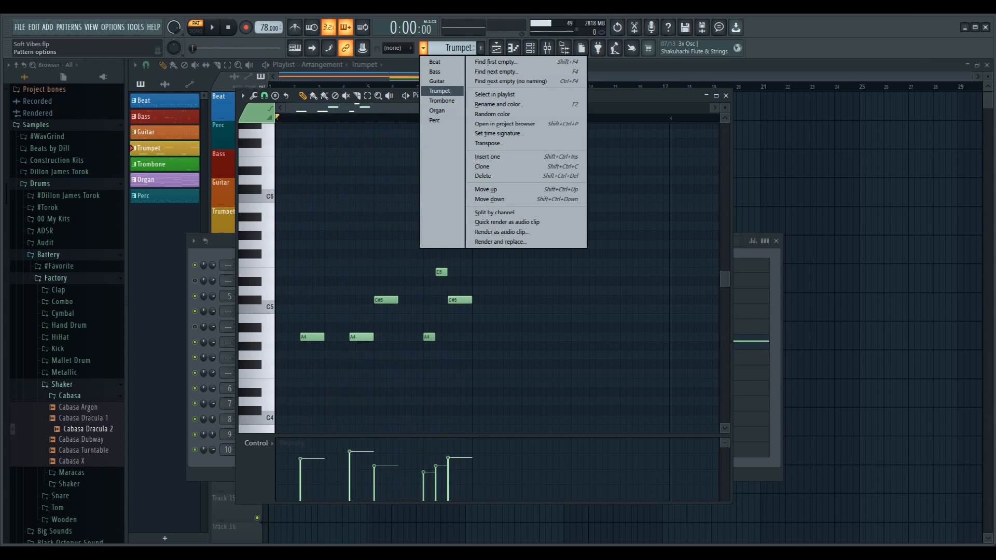
left_click(441, 101)
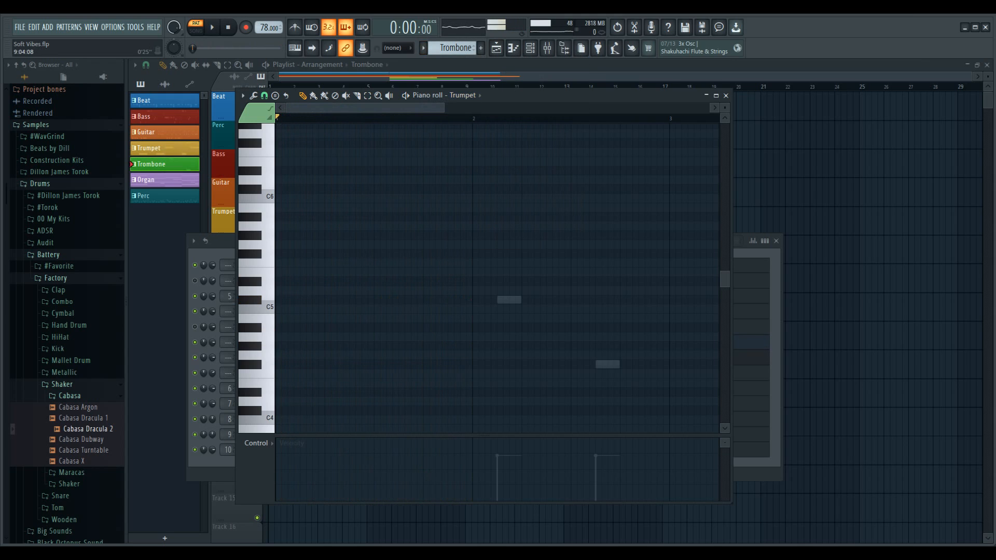
left_click(463, 96)
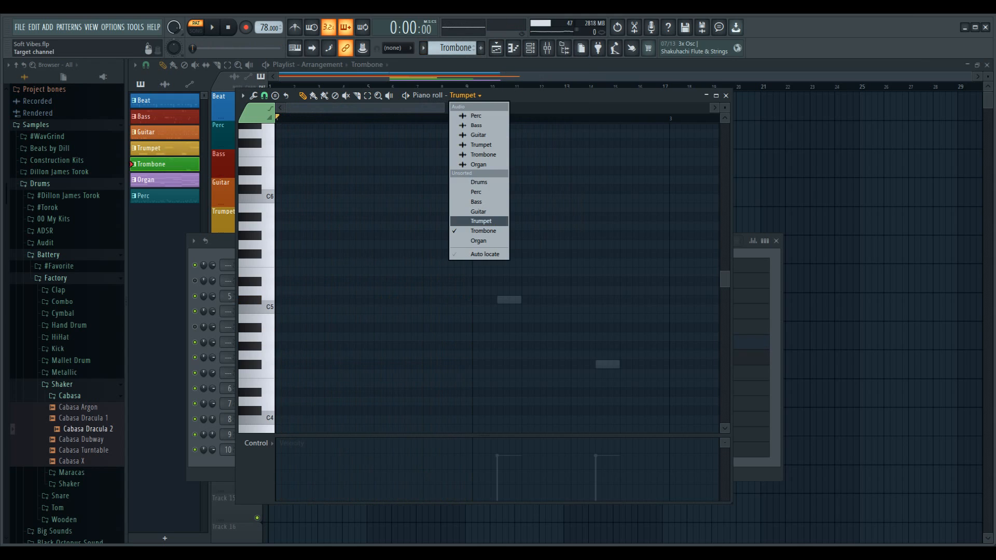
left_click(483, 231)
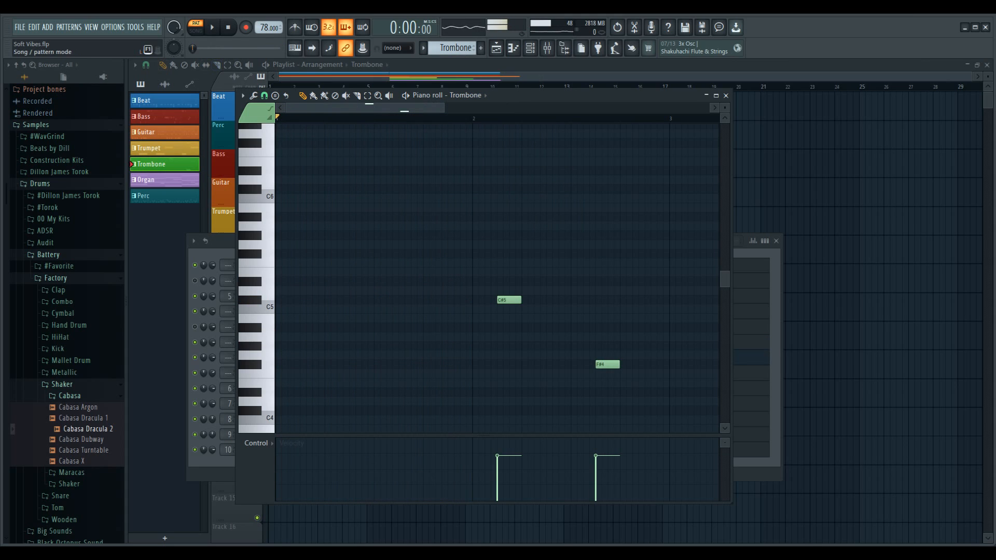
Play the Trombone pattern through, stop it, and close the piano roll
key("space")
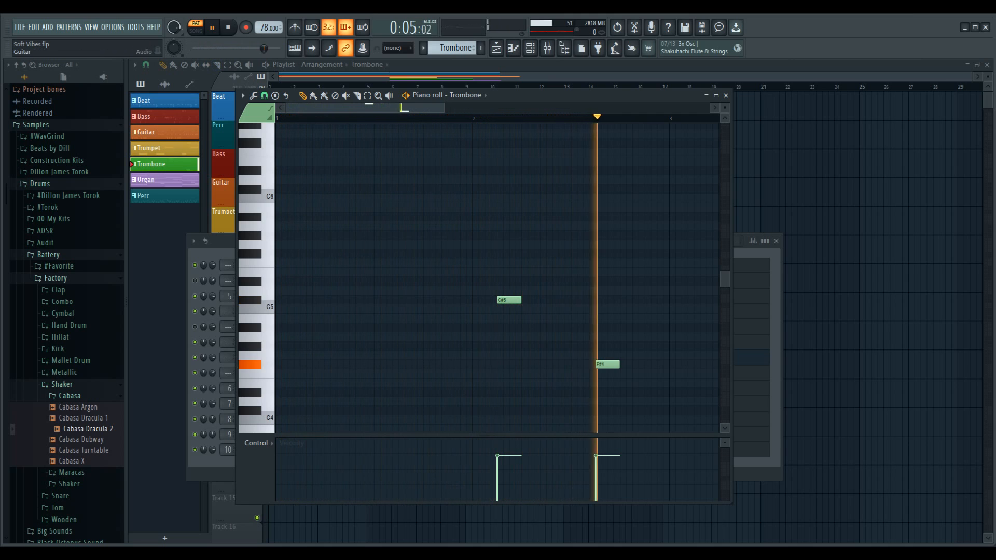
key("space")
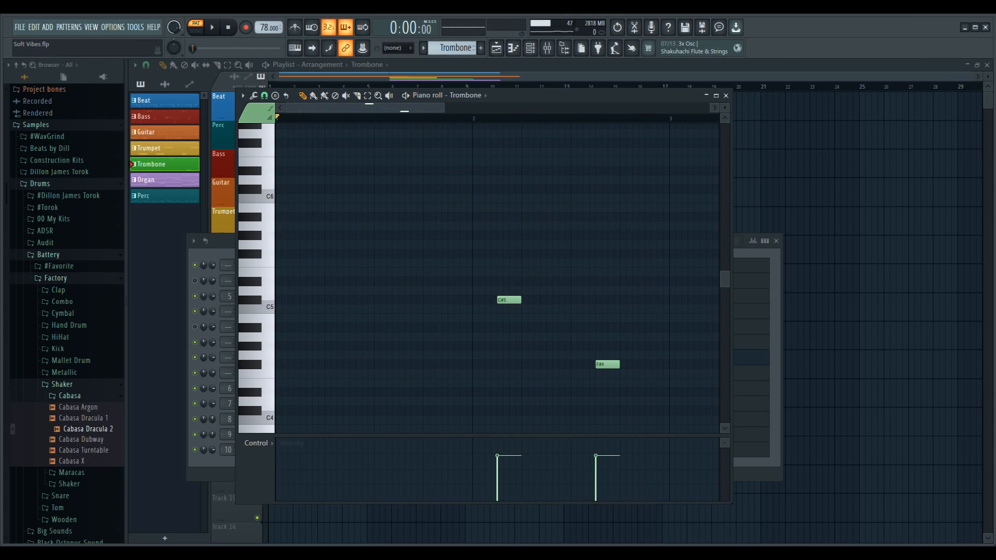
left_click(726, 95)
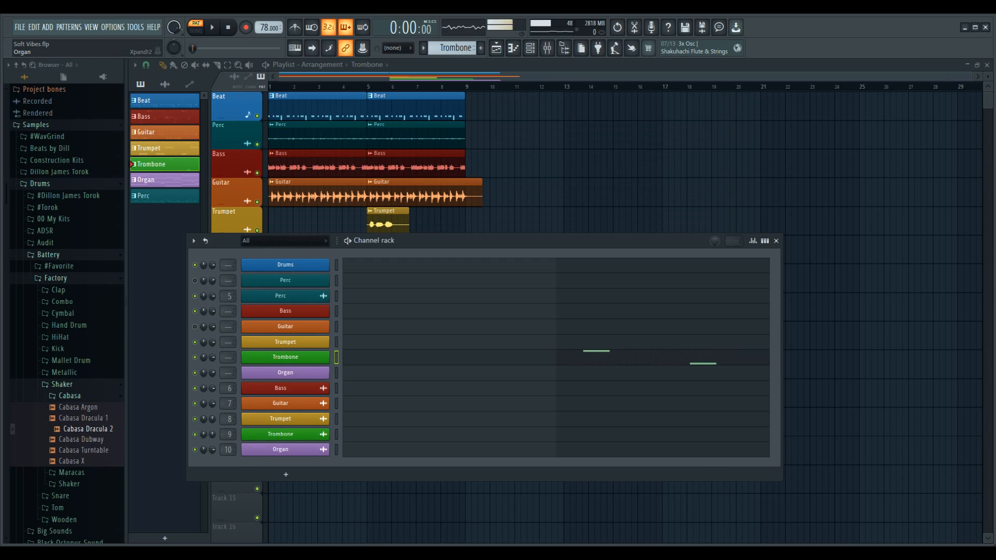
Review the Organ channel's Xpand!2 instrument, select the Organ pattern, and close the instrument window
left_click(285, 373)
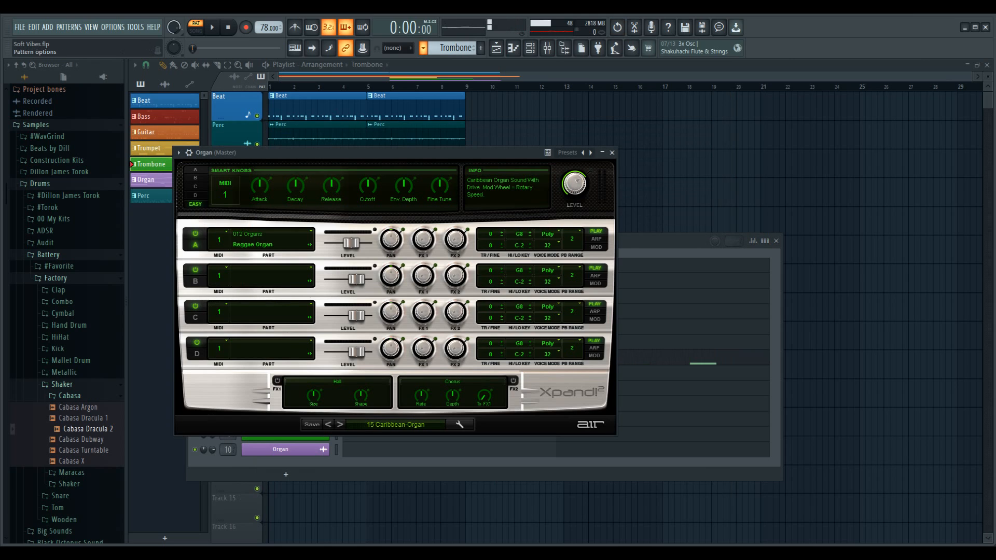
left_click(423, 48)
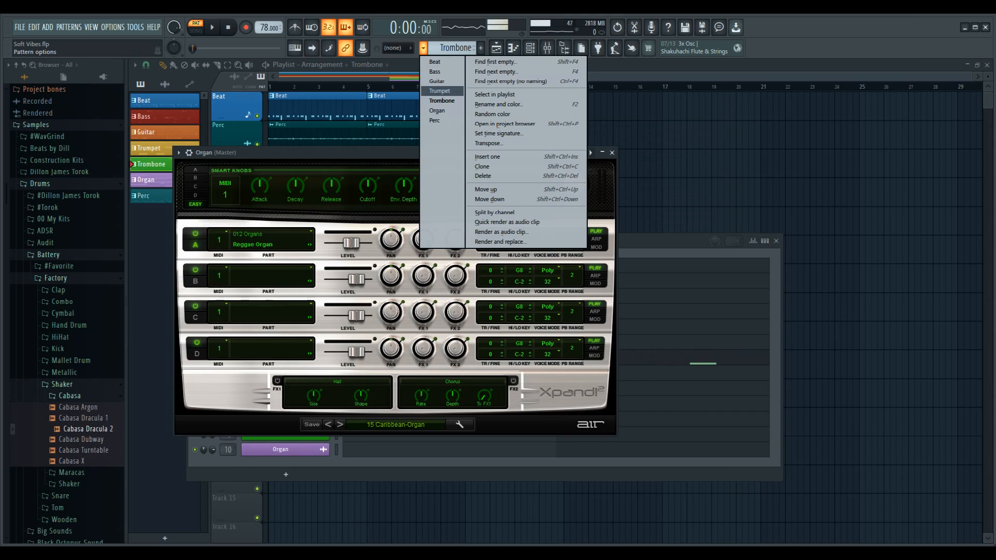
left_click(437, 111)
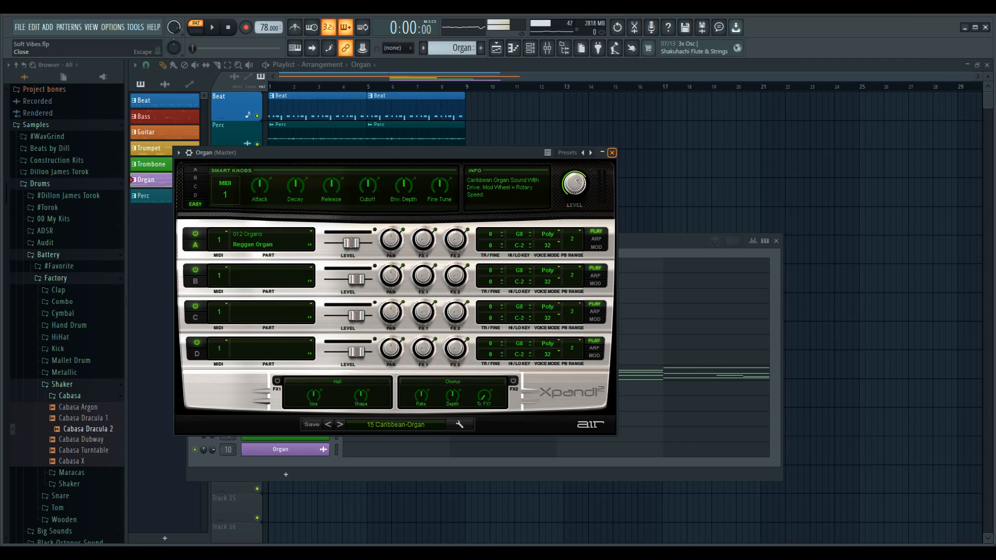
left_click(613, 152)
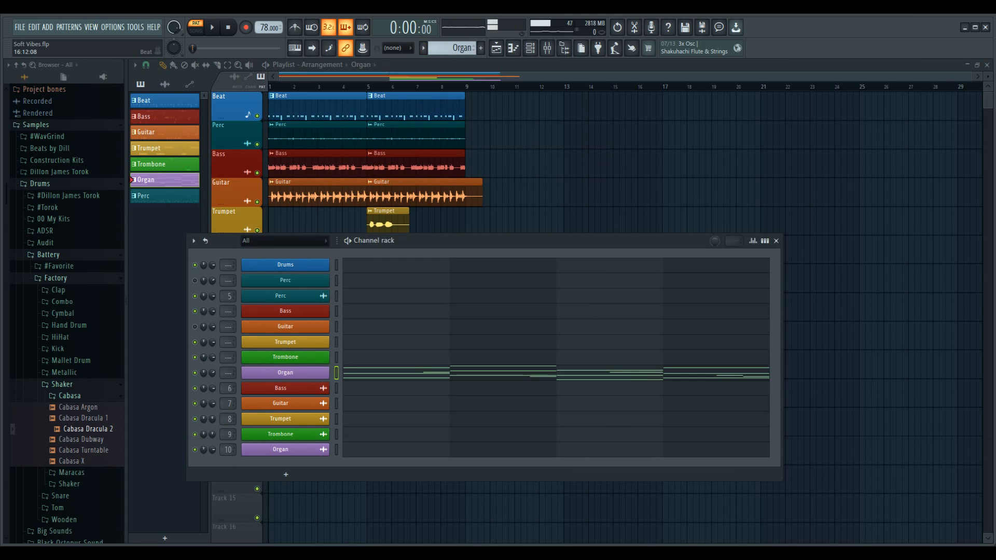
Open the Organ channel's notes in the piano roll and look over the chords from the high to the low notes
left_click(355, 373)
left_click(355, 373)
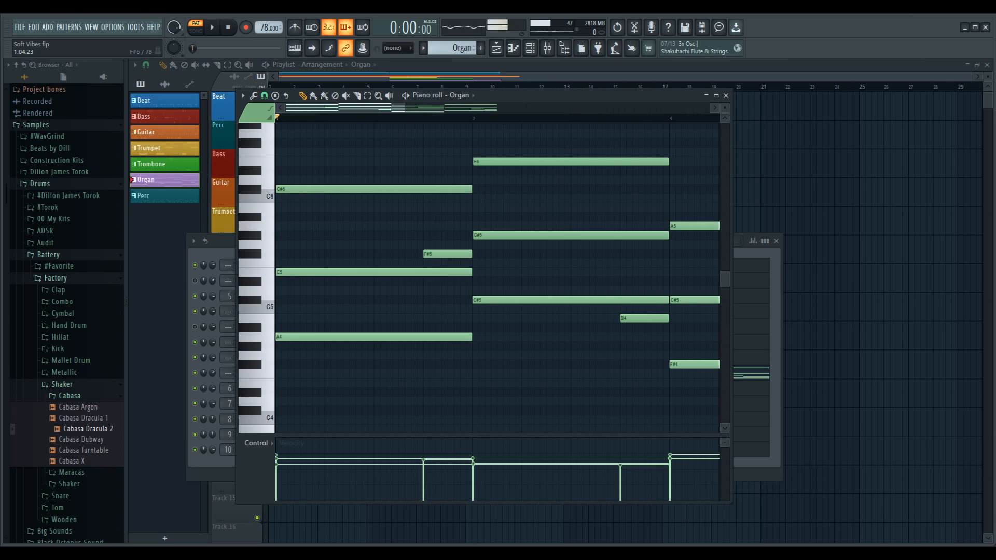
scroll(497, 275, "up", 4)
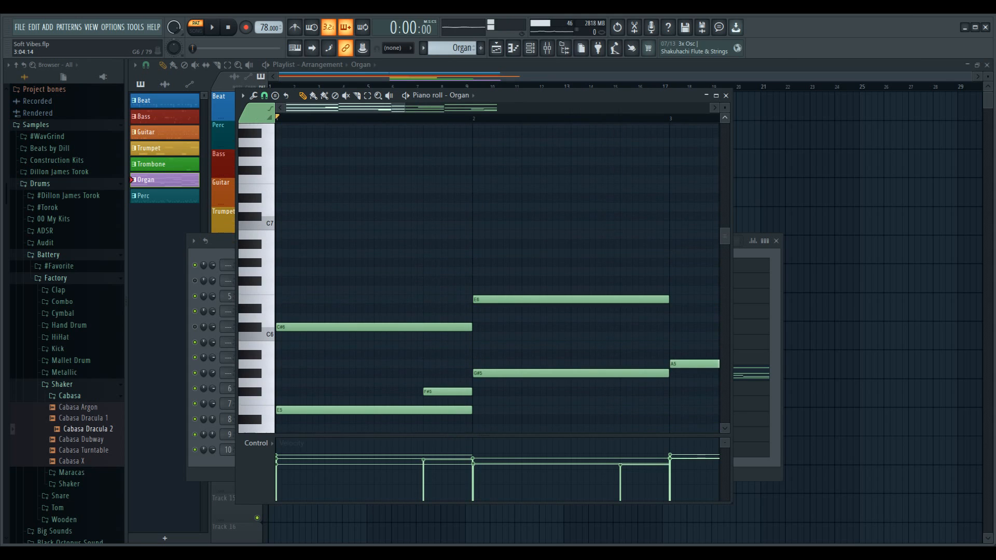
scroll(498, 275, "down", 5)
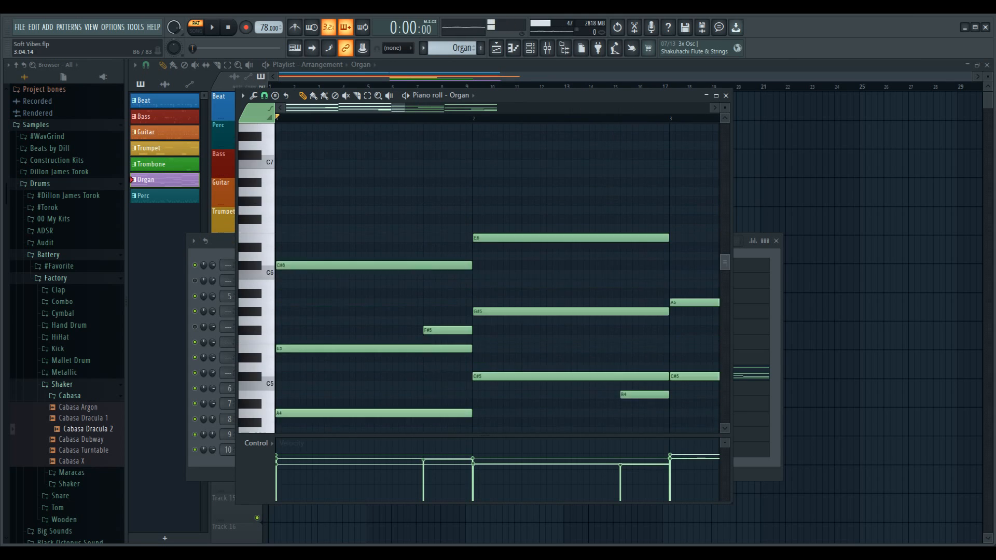
scroll(497, 275, "up", 1)
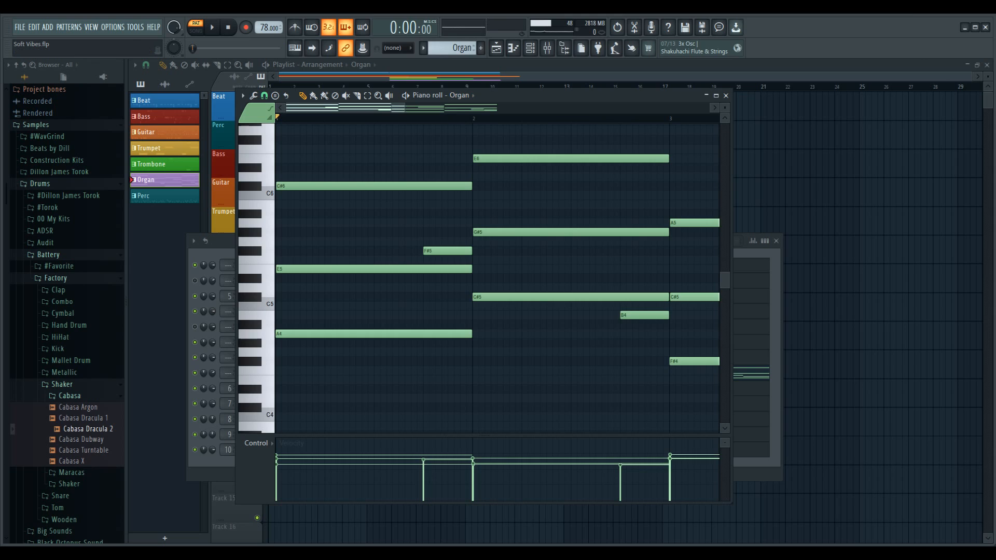
Play the Organ pattern through, stop it, and bring the playlist into full view
left_click(212, 27)
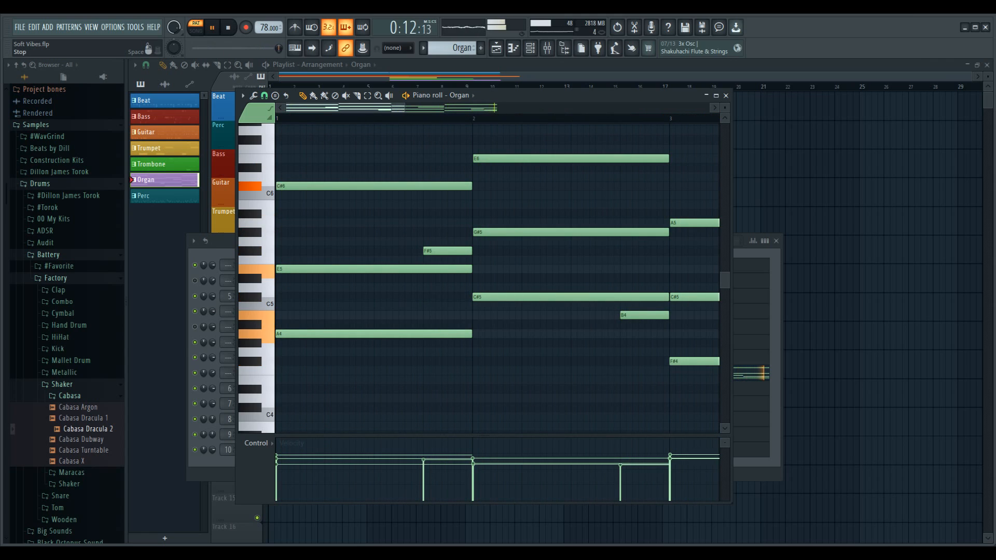
key("space")
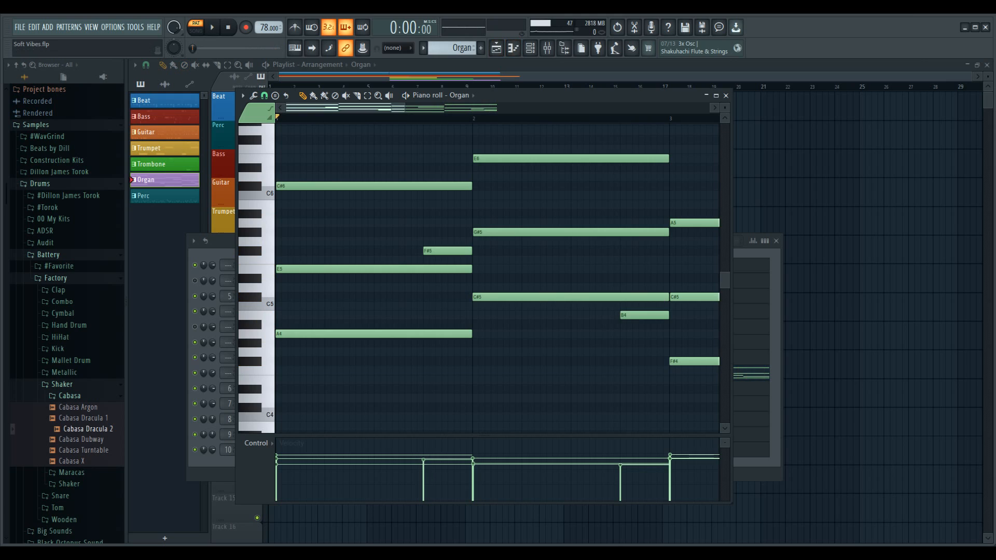
key("F5")
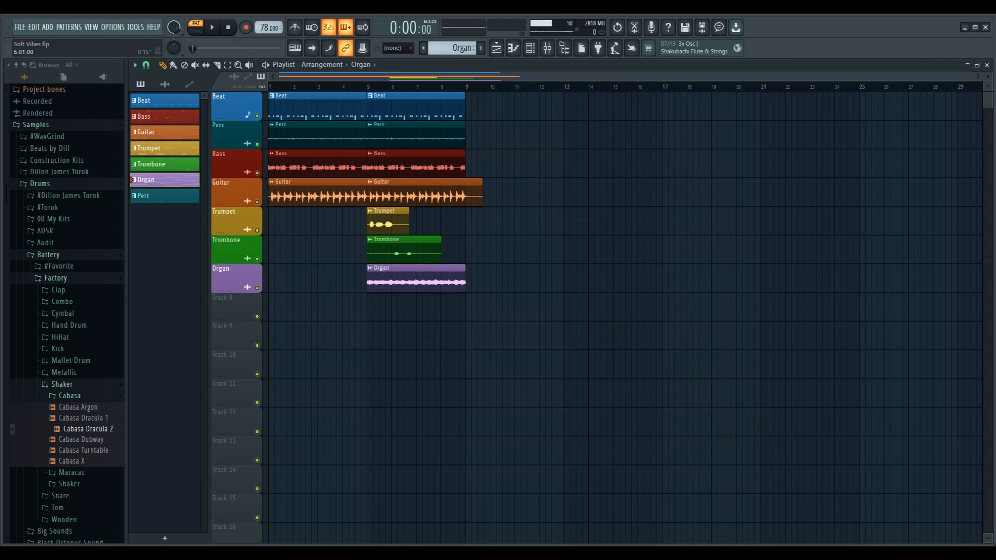
Place copies of the Organ, Trombone and Trumpet audio clips at bar 1 on their own playlist tracks
left_click(257, 288)
left_click(257, 288)
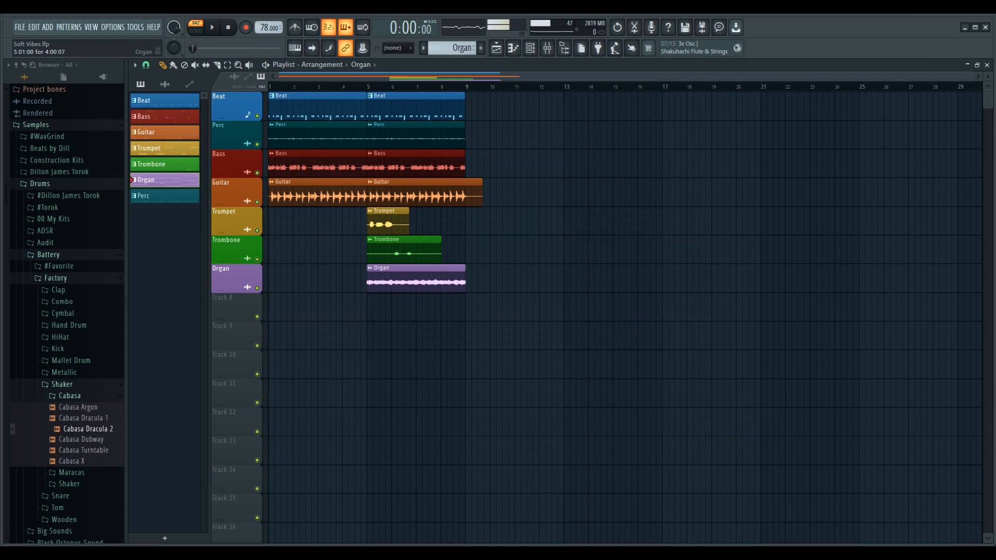
left_click(379, 280)
left_click_drag(279, 280, 271, 280)
left_click(381, 251)
left_click(277, 252)
left_click(381, 224)
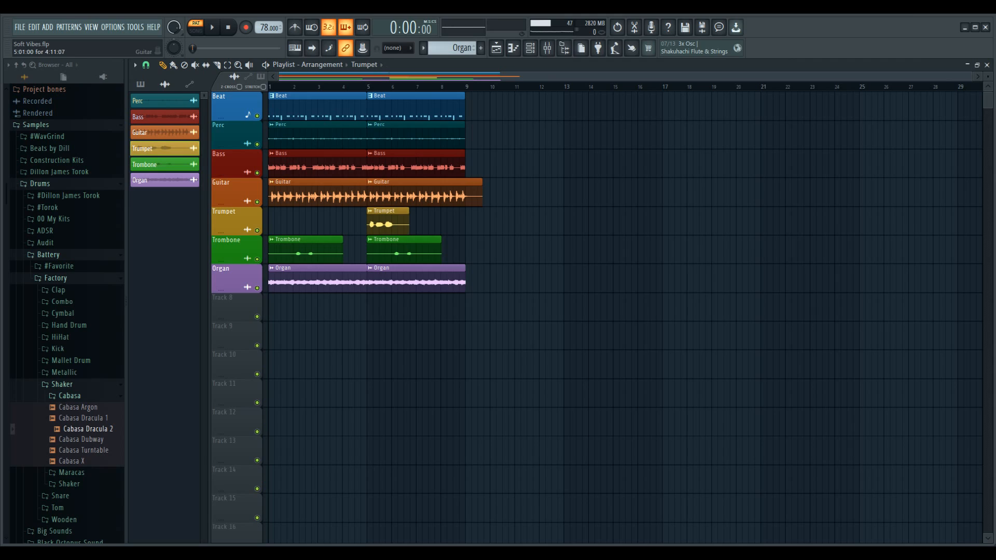
left_click(274, 224)
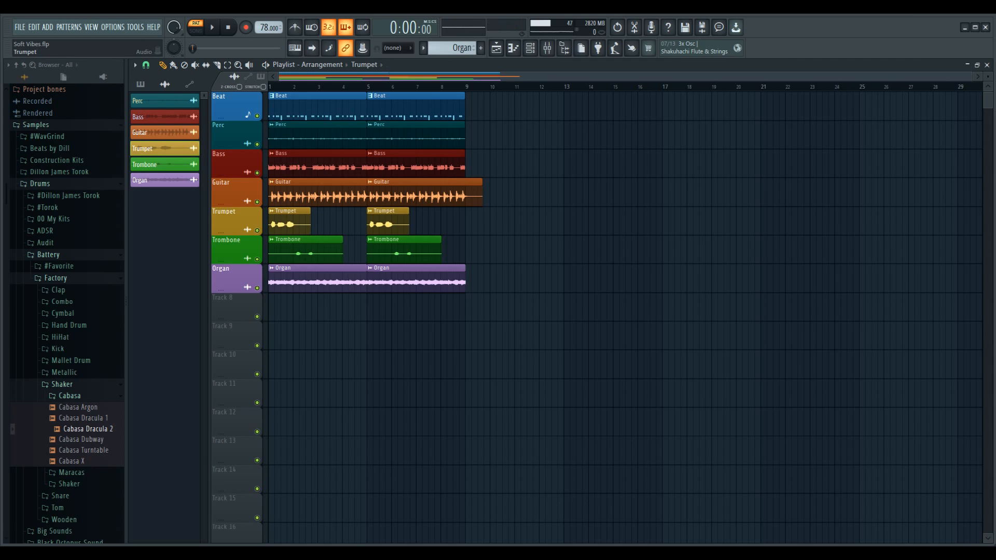
Mute the Bass, Guitar, Trumpet, Trombone, Organ and Perc playlist tracks, leaving only Beat active
left_click(256, 173)
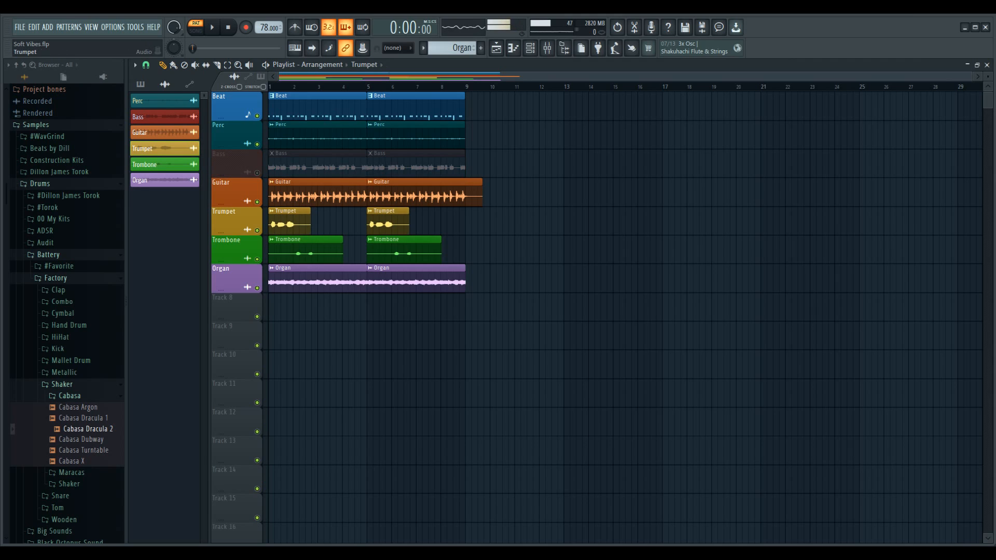
left_click(257, 202)
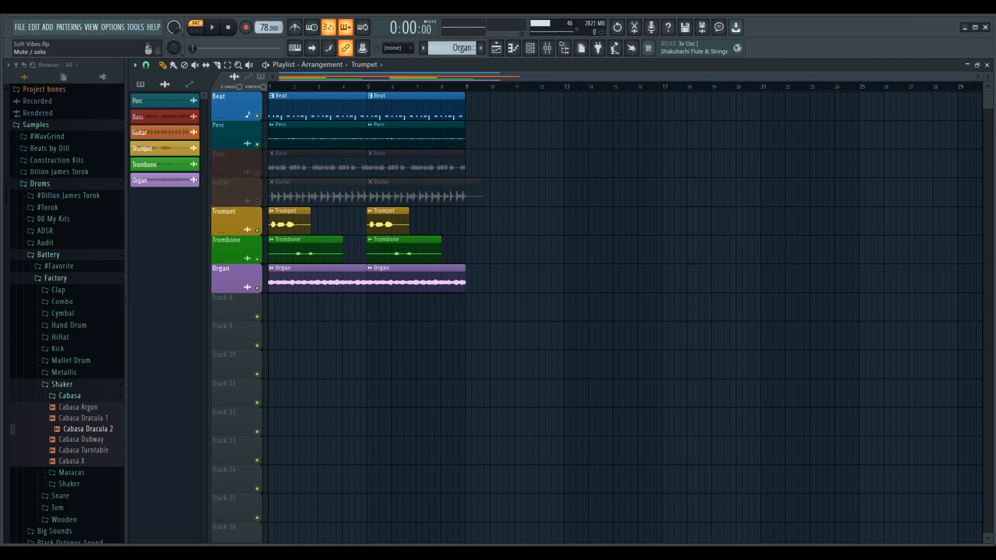
left_click(257, 230)
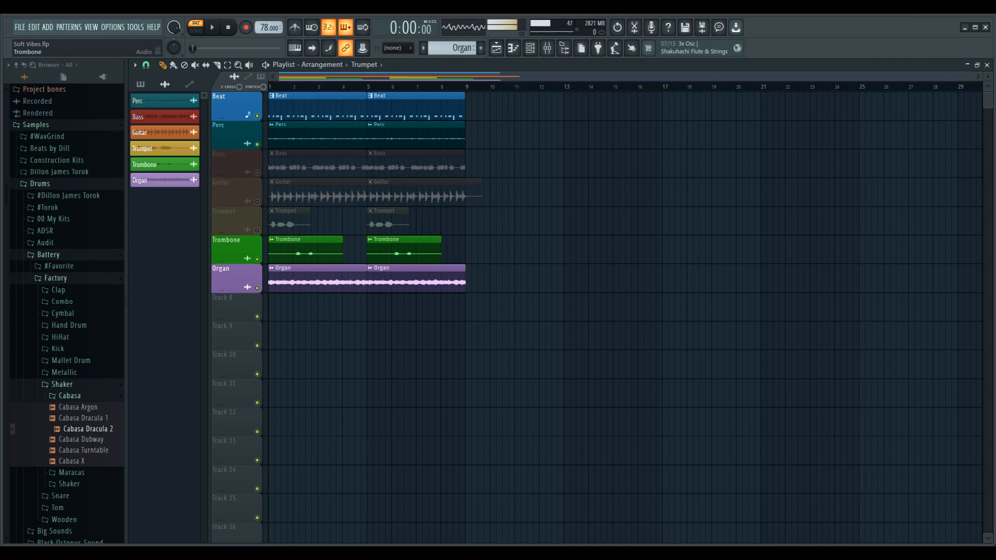
left_click(257, 258)
left_click(256, 288)
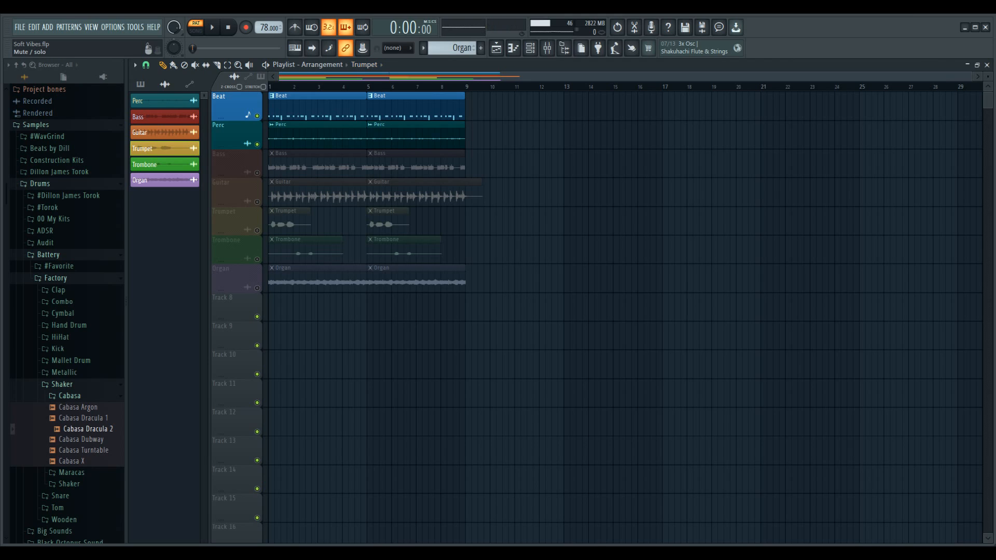
left_click(257, 144)
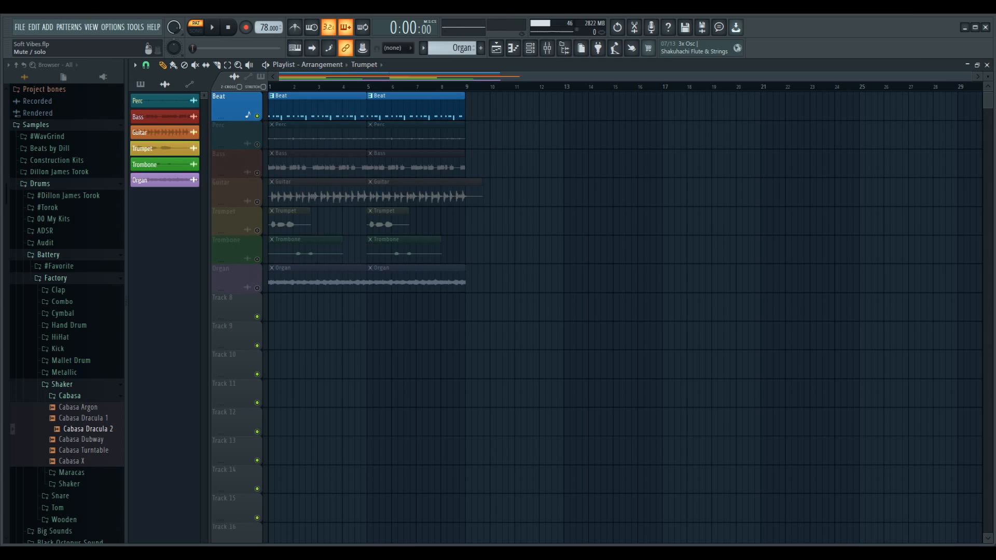
Switch playback from pattern mode to song mode and start playing the arrangement with only the Beat track
key("space")
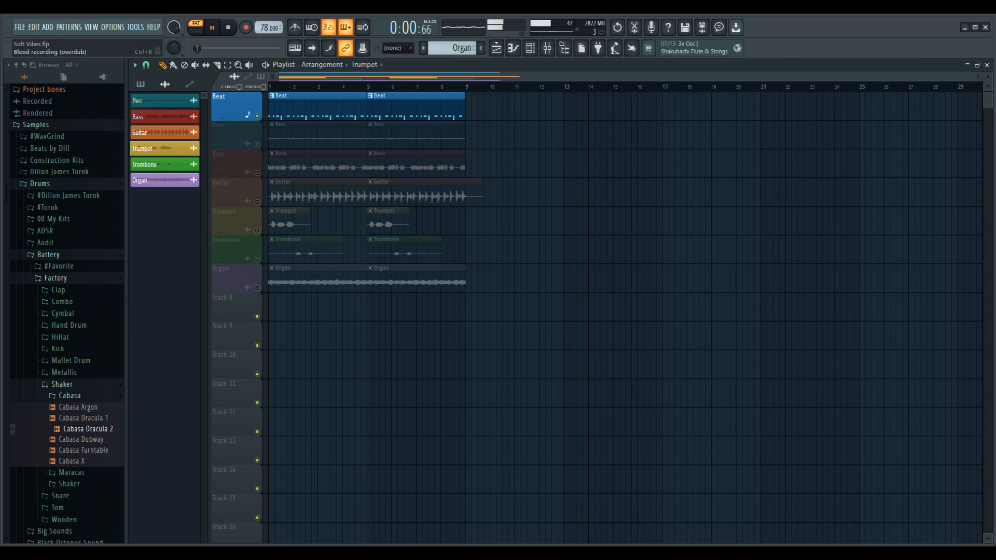
key("space")
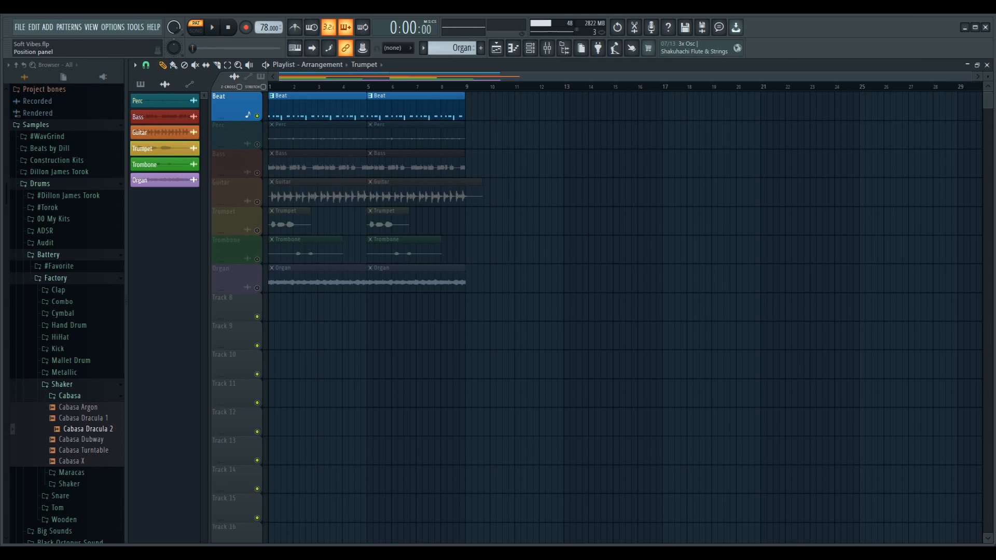
left_click(195, 27)
key("space")
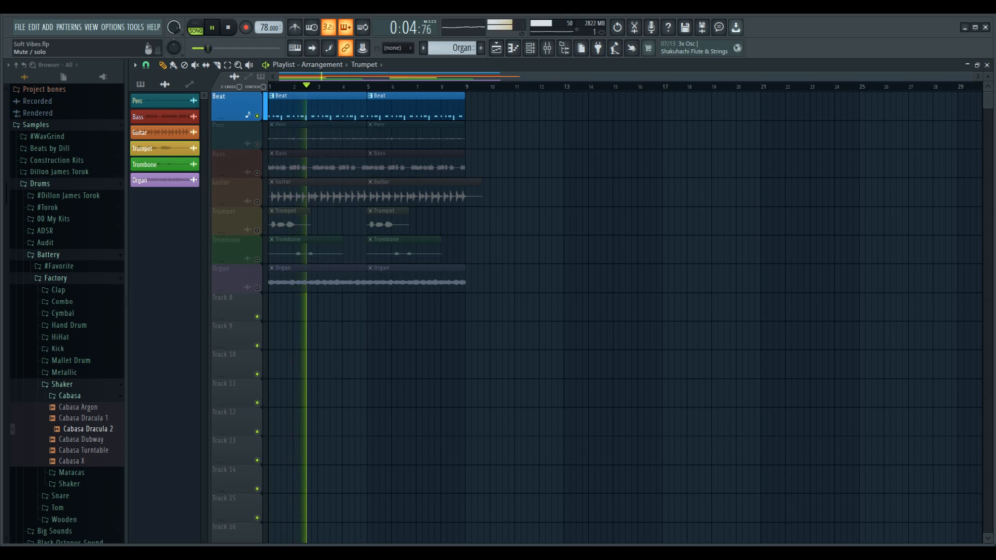
Unmute the Perc, Guitar and Bass tracks one after another during playback, and stop the song
left_click(257, 144)
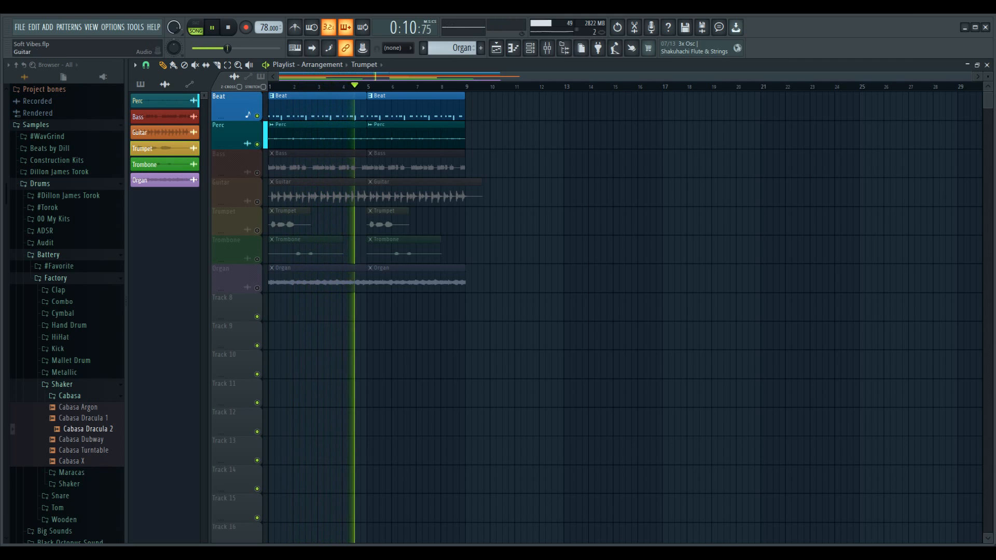
left_click(257, 202)
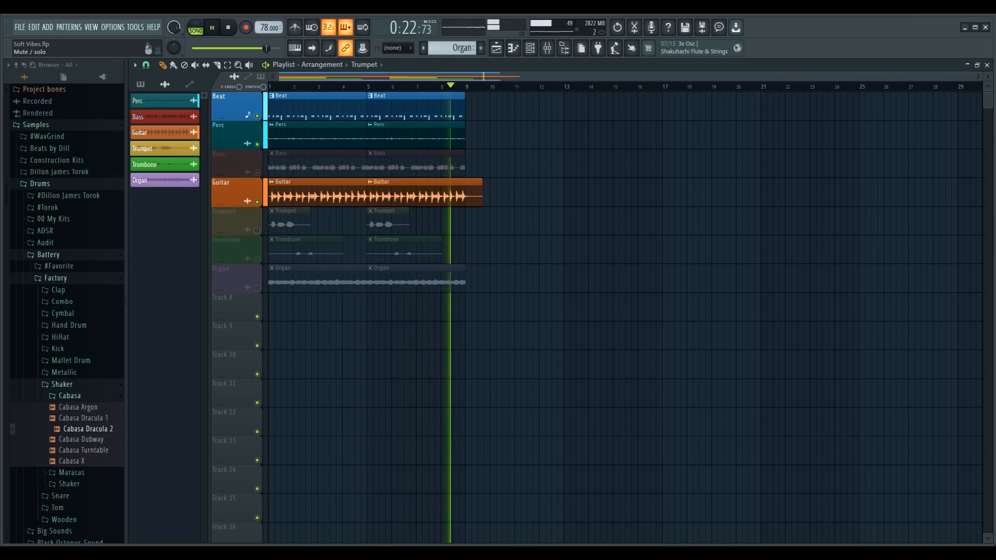
left_click(256, 172)
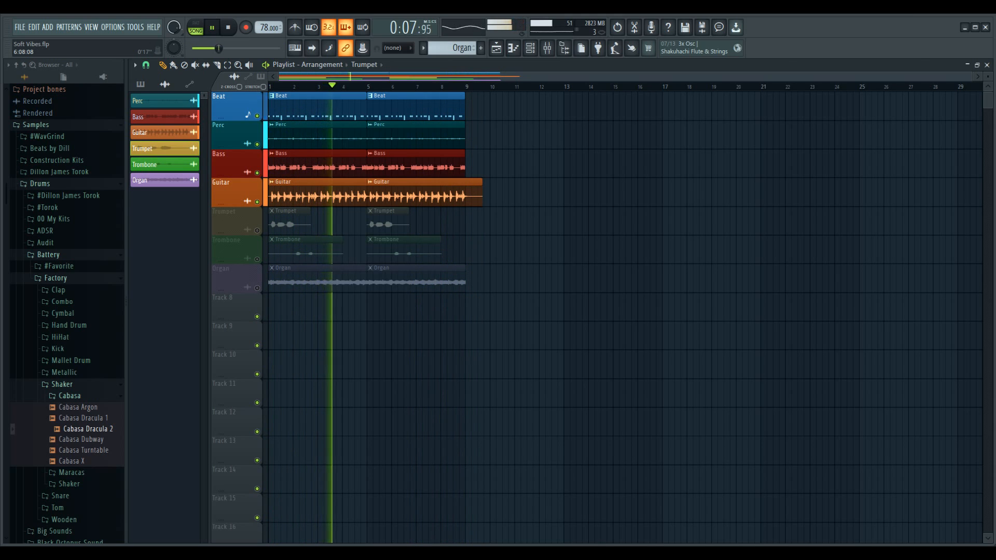
key("space")
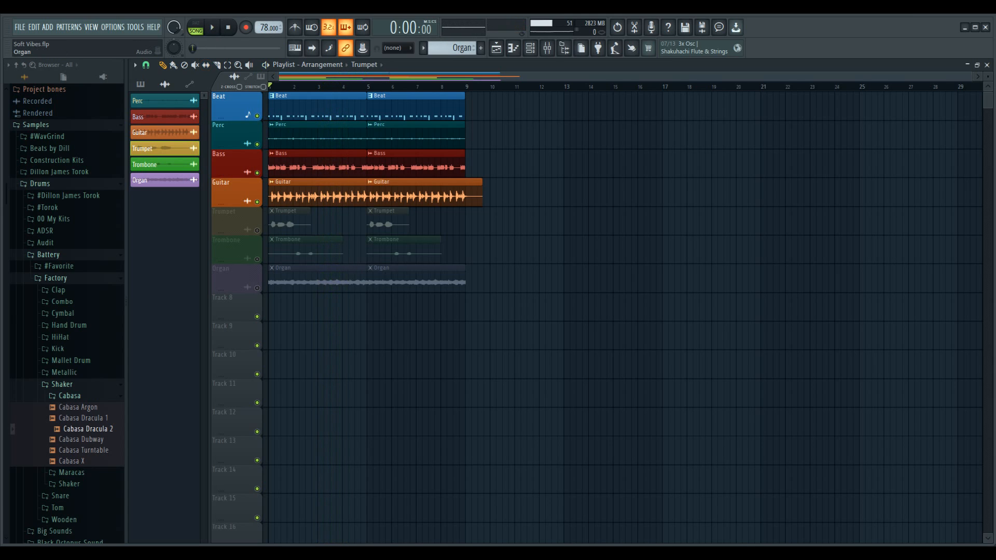
Unmute the Organ track, play the arrangement with it, and stop playback
left_click(256, 288)
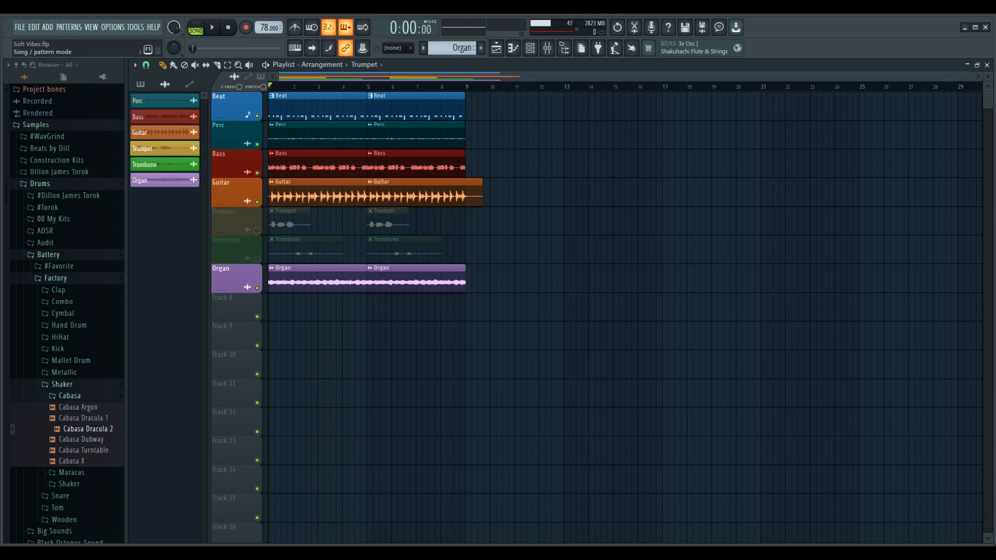
key("space")
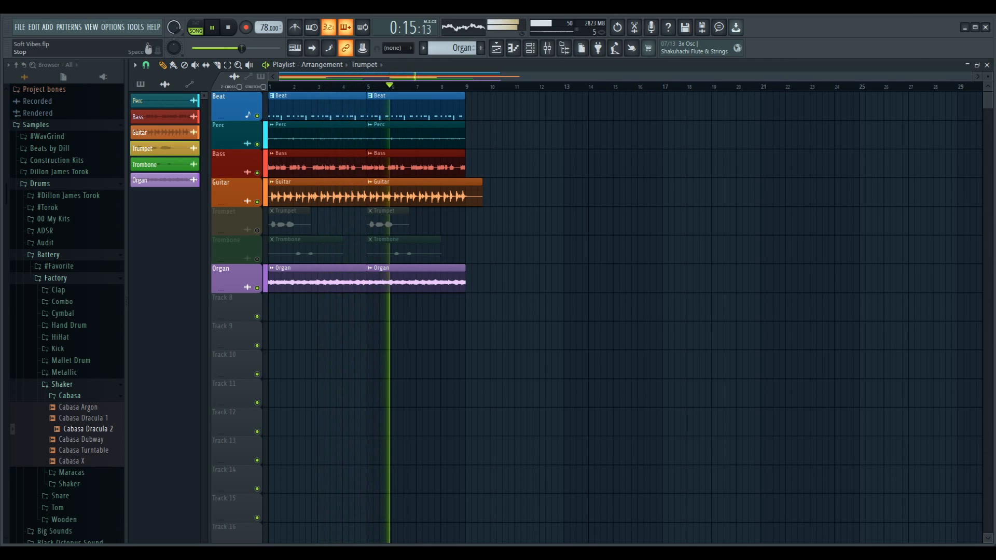
key("space")
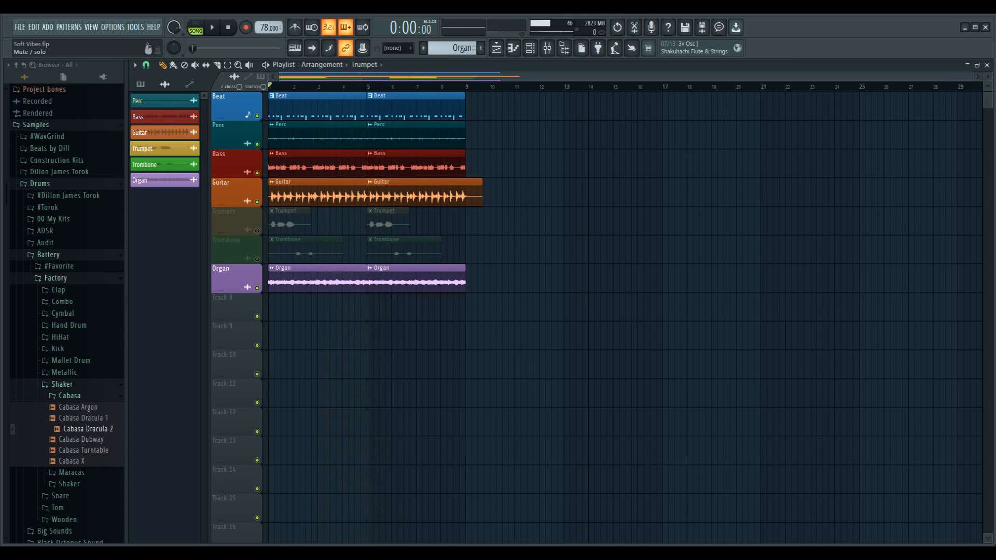
Unmute the Trumpet track, play the arrangement from the start with it, and stop playback
left_click(257, 230)
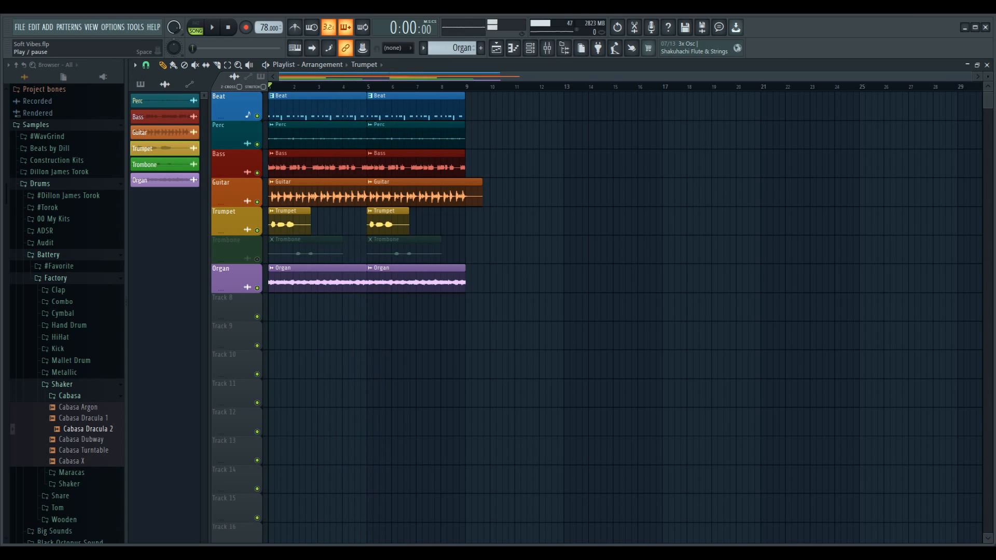
key("space")
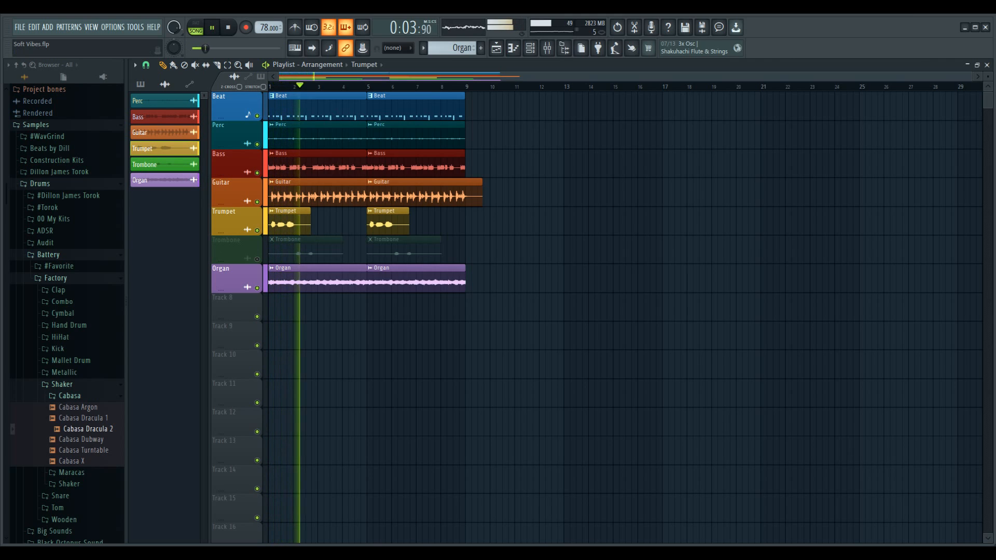
key("space")
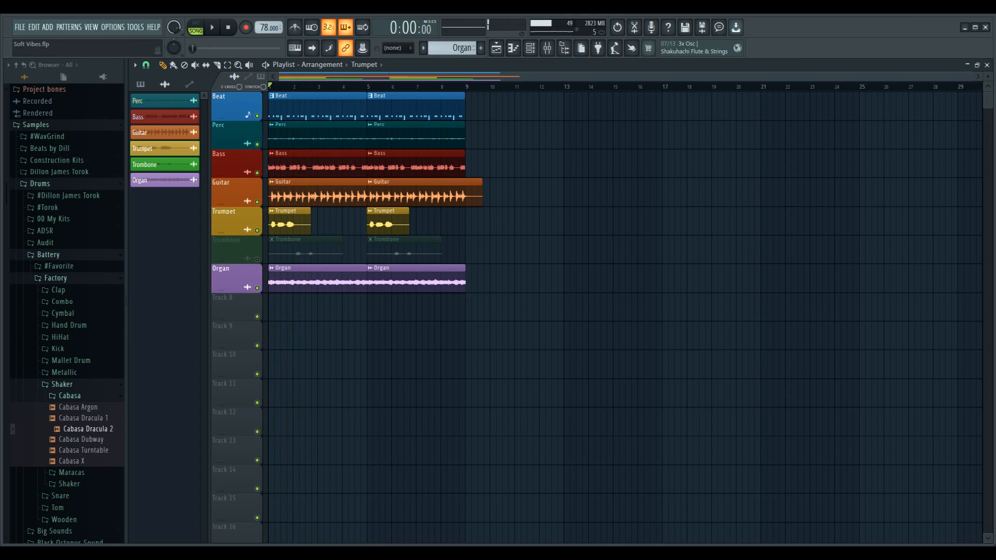
Unmute the Trombone track, play the full arrangement with all seven tracks, and stop playback
left_click(257, 259)
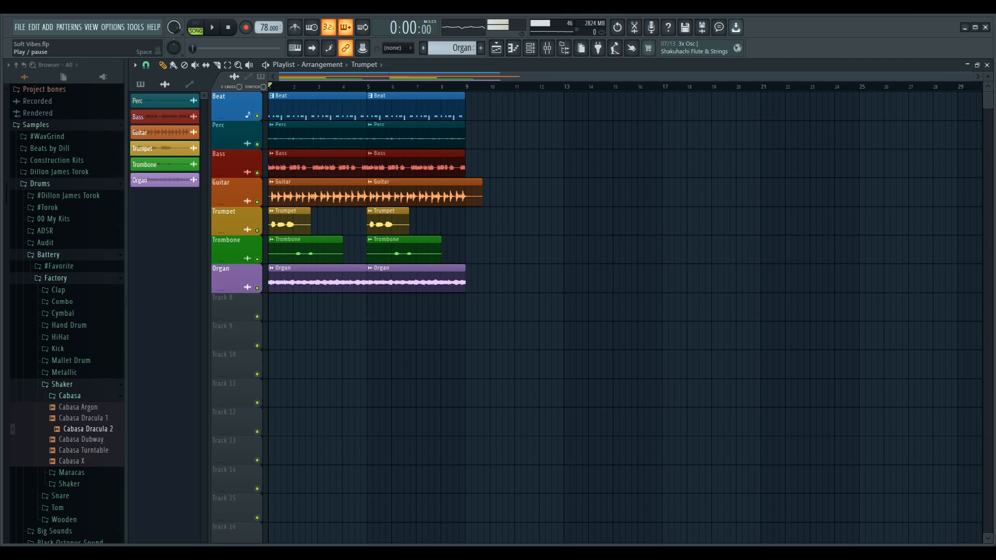
key("space")
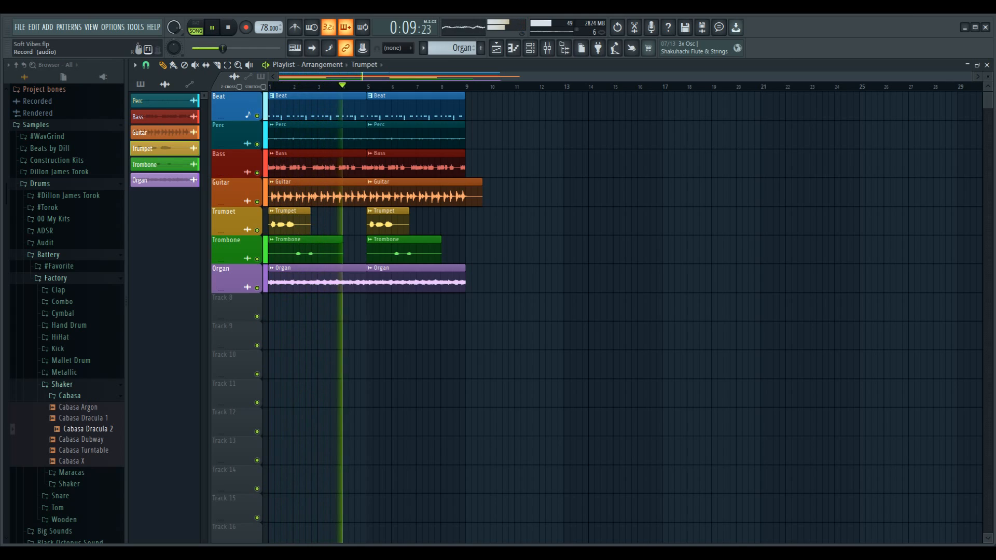
key("space")
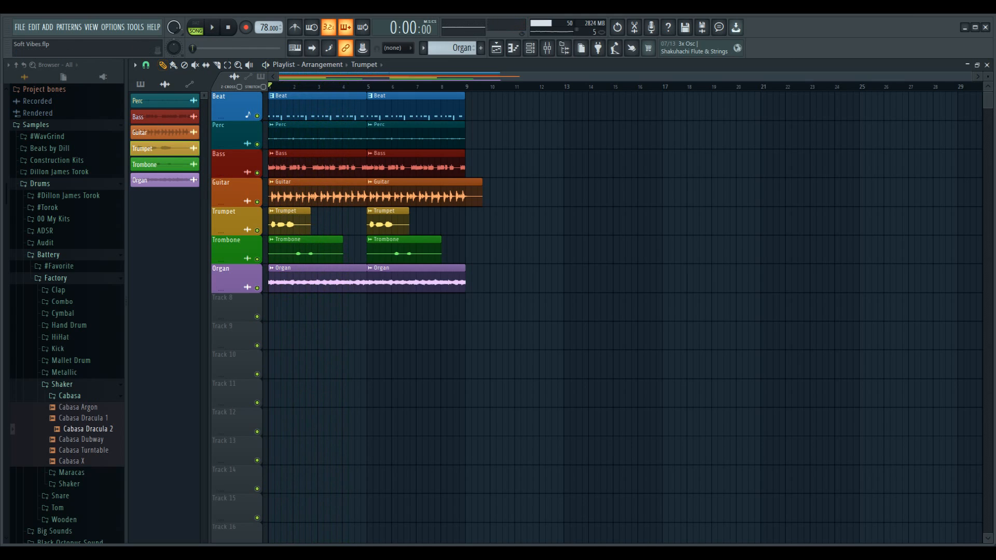